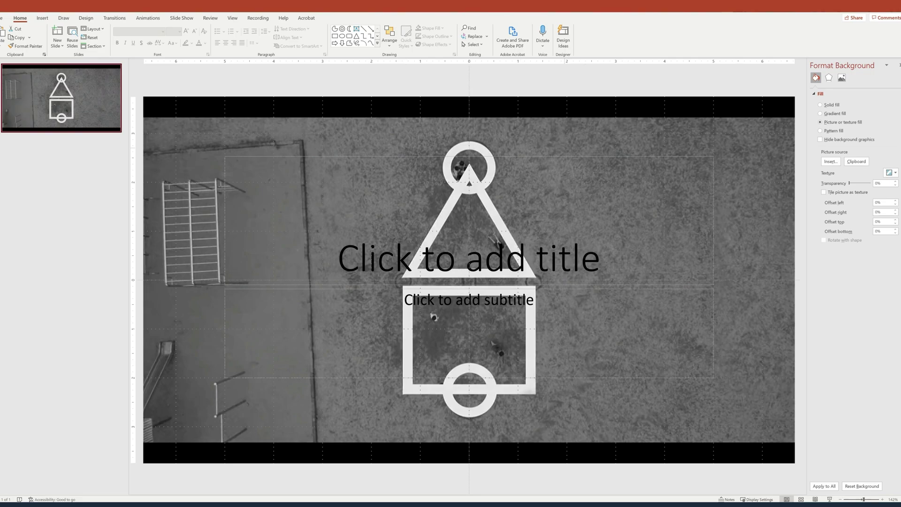
# Add a second slide and fill its background with the 오징어 게임 title logo picture from a file.
pyautogui.rightClick(55, 122)
pyautogui.click(75, 174)
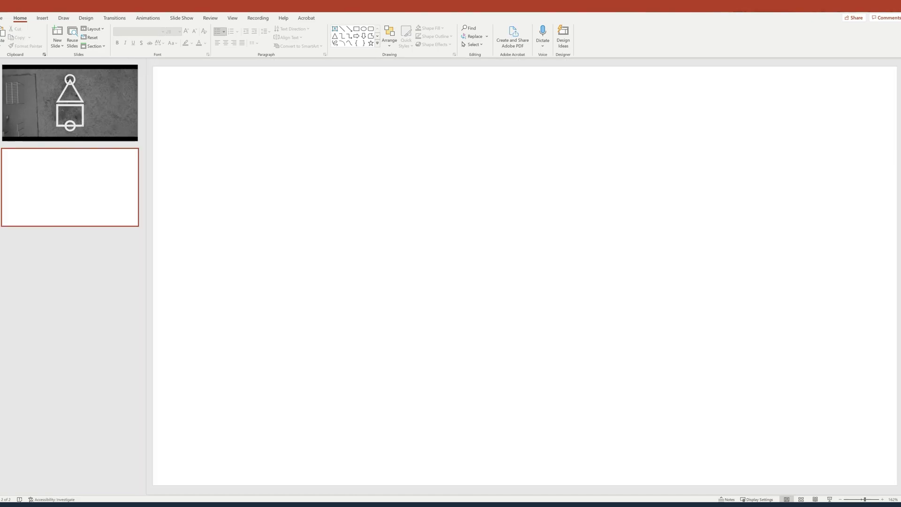
pyautogui.rightClick(339, 149)
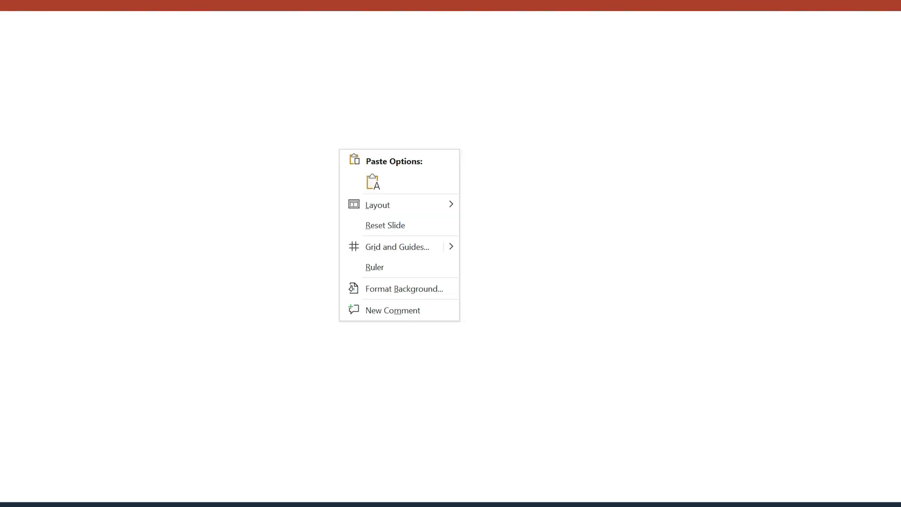
pyautogui.click(403, 288)
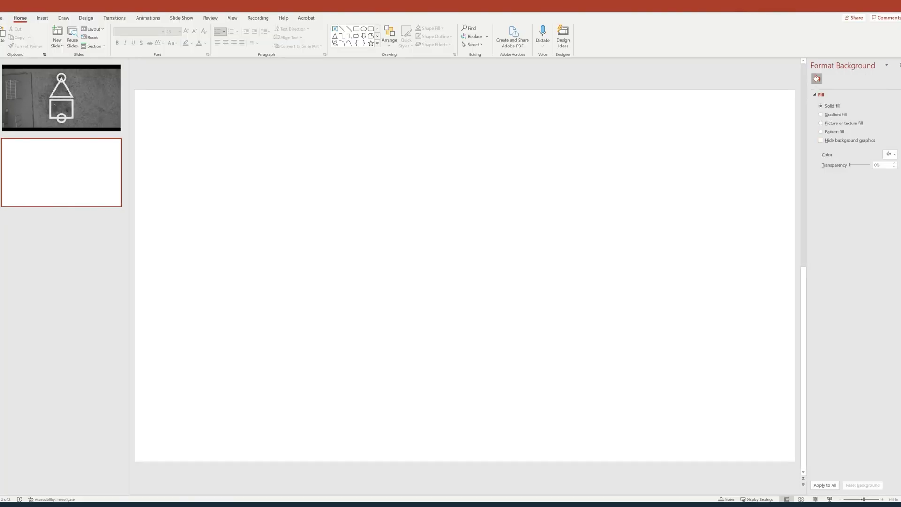
pyautogui.click(821, 123)
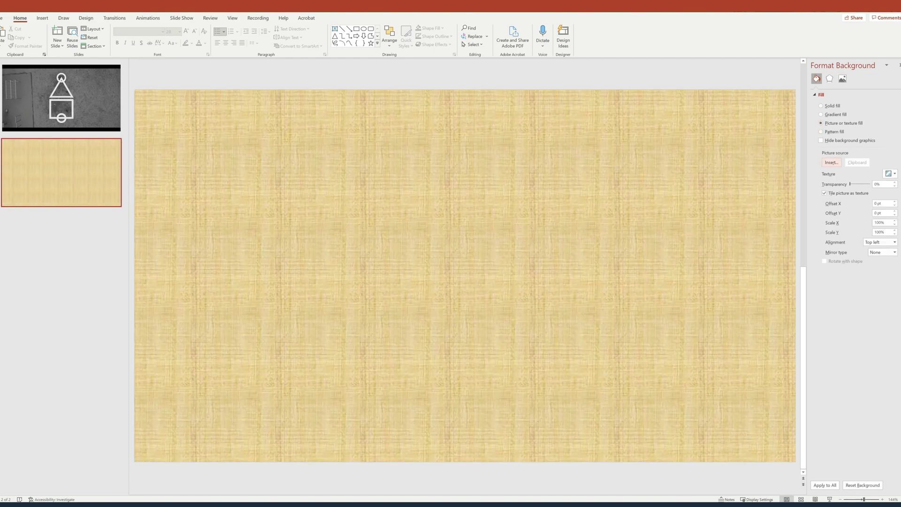
pyautogui.click(832, 163)
pyautogui.click(449, 228)
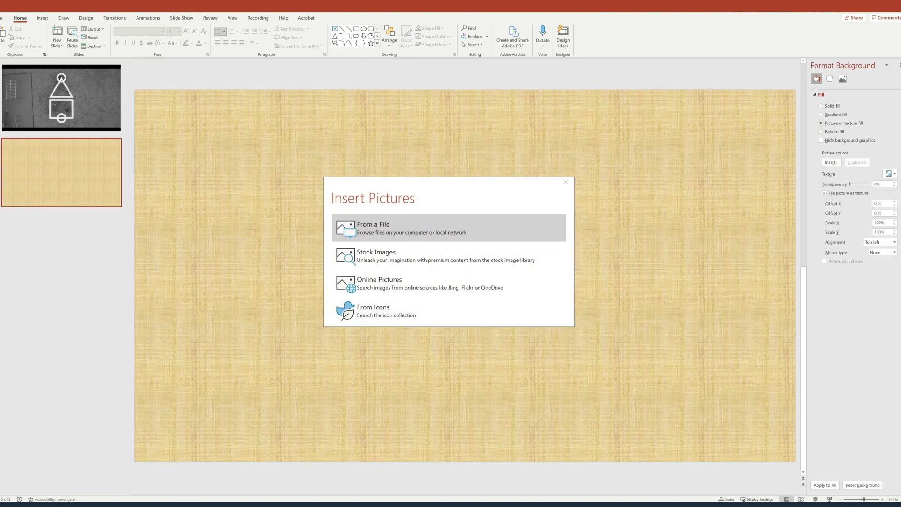
pyautogui.doubleClick(357, 66)
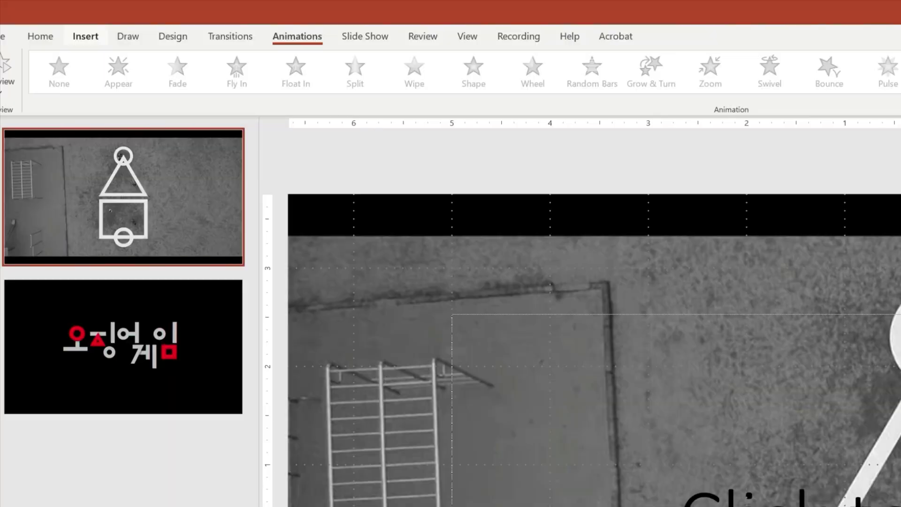
# On the first slide, draw a donut about 1.09" by 1.08" over the circle above the triangle, matching its ring thickness.
pyautogui.click(86, 36)
pyautogui.click(238, 75)
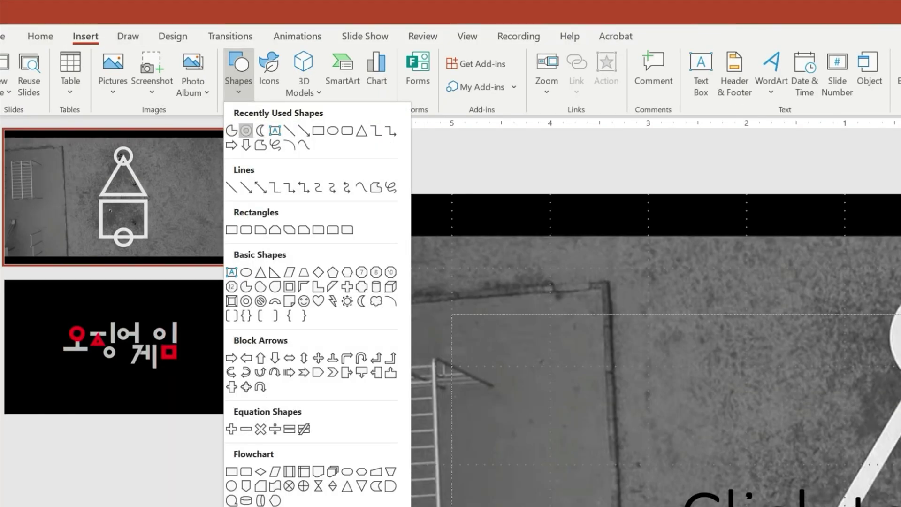
pyautogui.click(246, 131)
pyautogui.moveTo(887, 280); pyautogui.dragTo(900, 393)
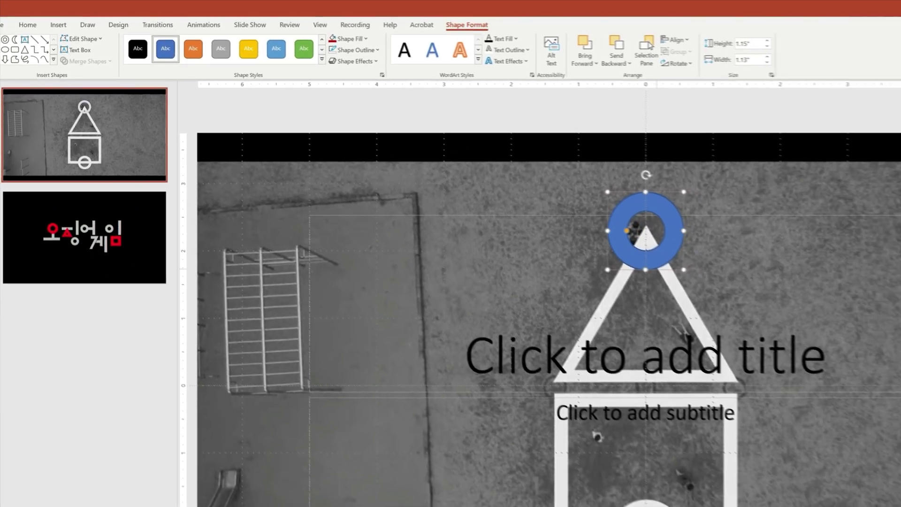
pyautogui.moveTo(645, 270); pyautogui.dragTo(645, 267)
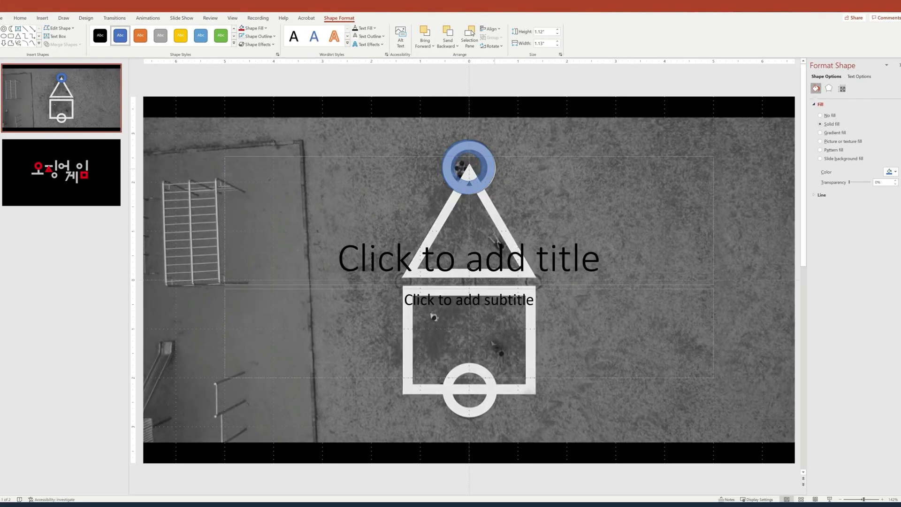
pyautogui.moveTo(469, 141); pyautogui.dragTo(469, 141)
pyautogui.moveTo(442, 167); pyautogui.dragTo(450, 166)
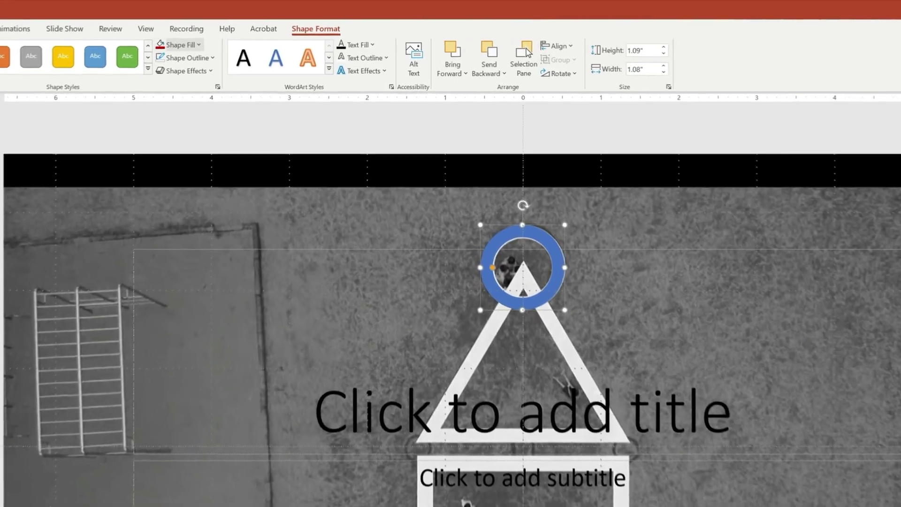
# Fill the donut with white and place a copy over the circle on the square's lower edge.
pyautogui.click(259, 28)
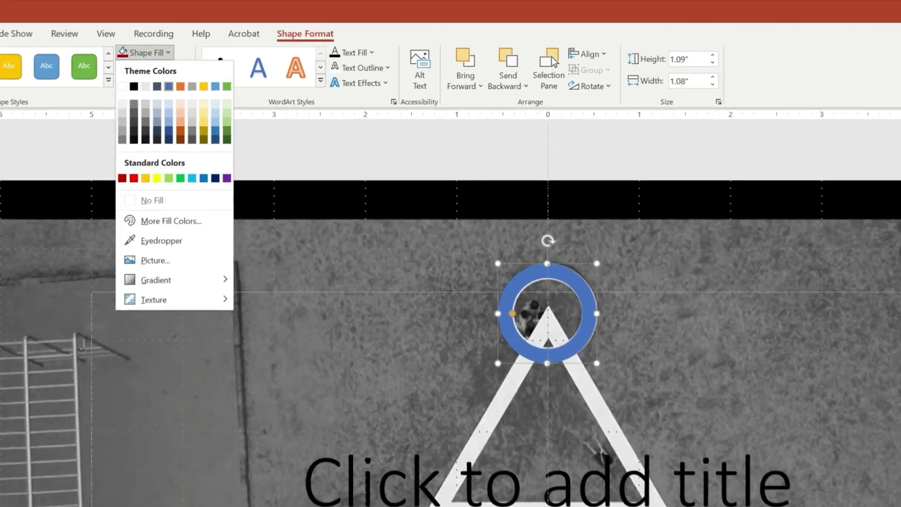
pyautogui.click(123, 86)
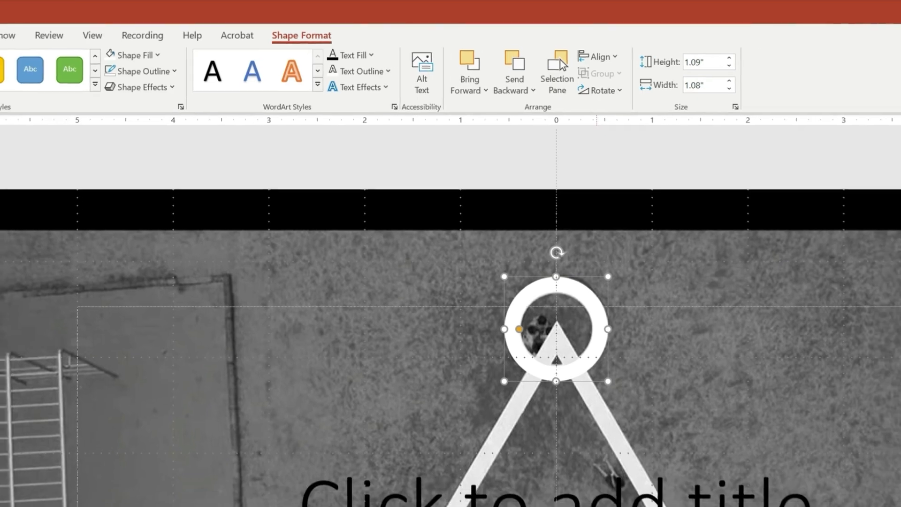
pyautogui.hotkey('ctrl', 'v')
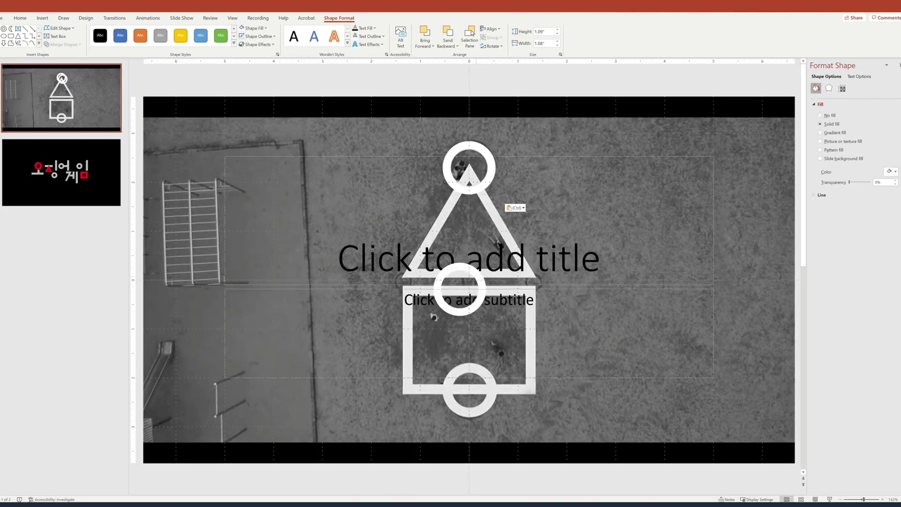
pyautogui.moveTo(476, 276); pyautogui.dragTo(487, 378)
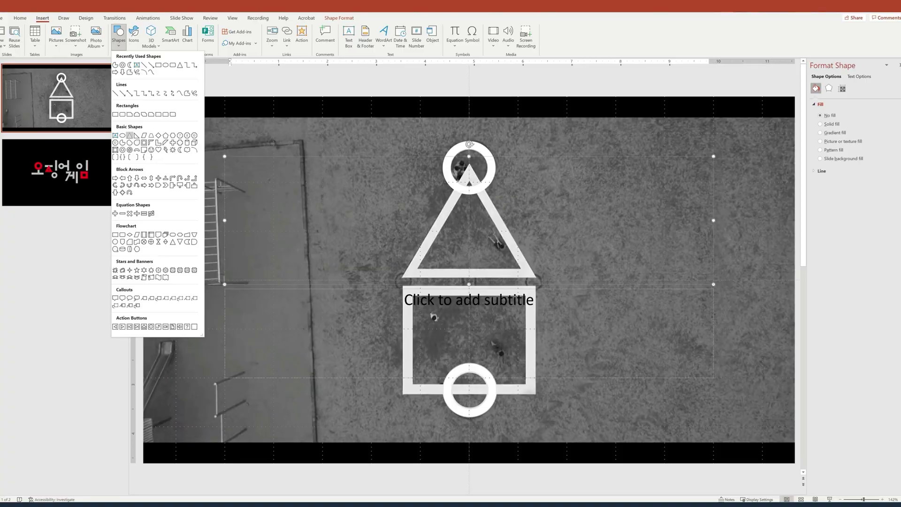
# Draw an isosceles triangle about 2.25" high and 1.94" wide over the background triangle, and delete the title and subtitle placeholders.
pyautogui.click(130, 135)
pyautogui.moveTo(449, 167); pyautogui.dragTo(544, 278)
pyautogui.click(544, 285)
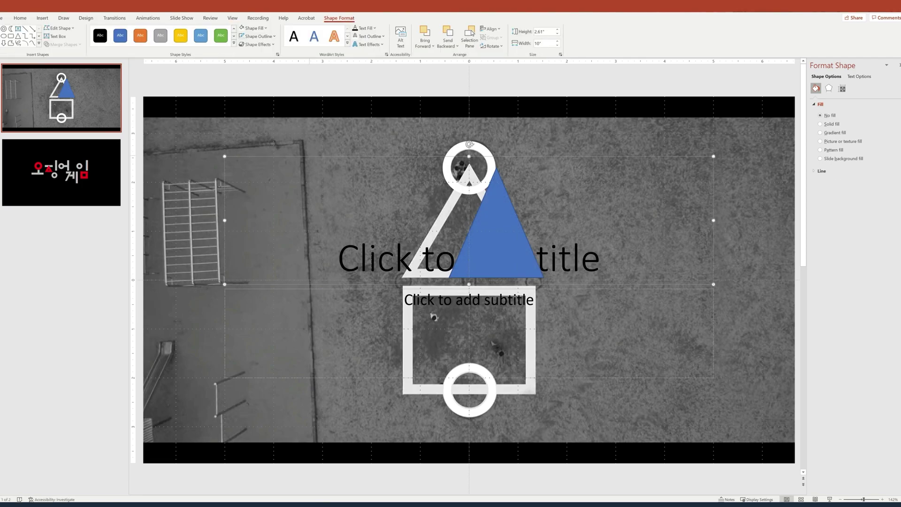
pyautogui.press('Delete')
pyautogui.click(544, 289)
pyautogui.press('Delete')
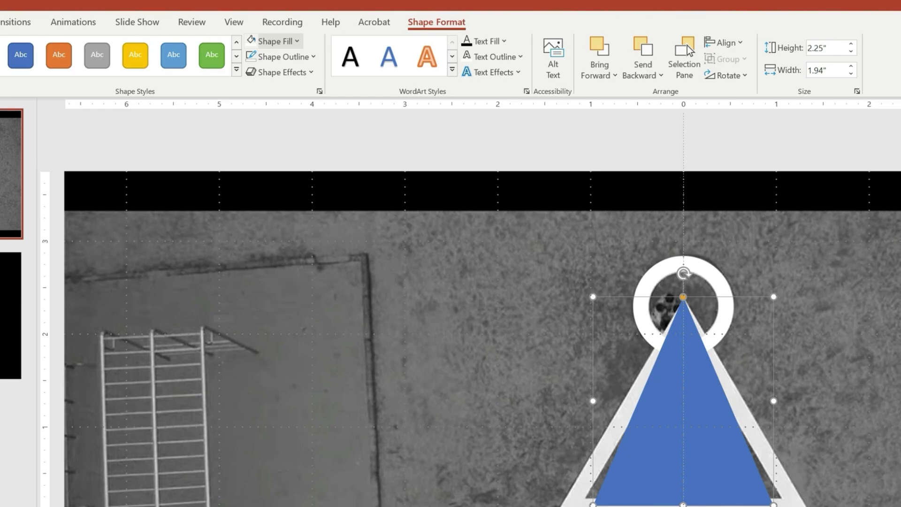
# Remove the triangle's fill and give it a white outline 20 pt wide.
pyautogui.click(275, 41)
pyautogui.click(281, 191)
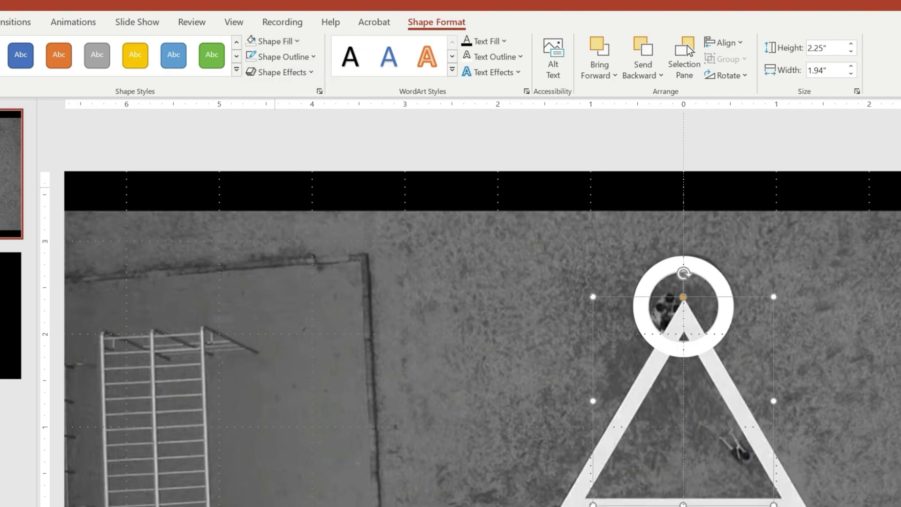
pyautogui.click(283, 56)
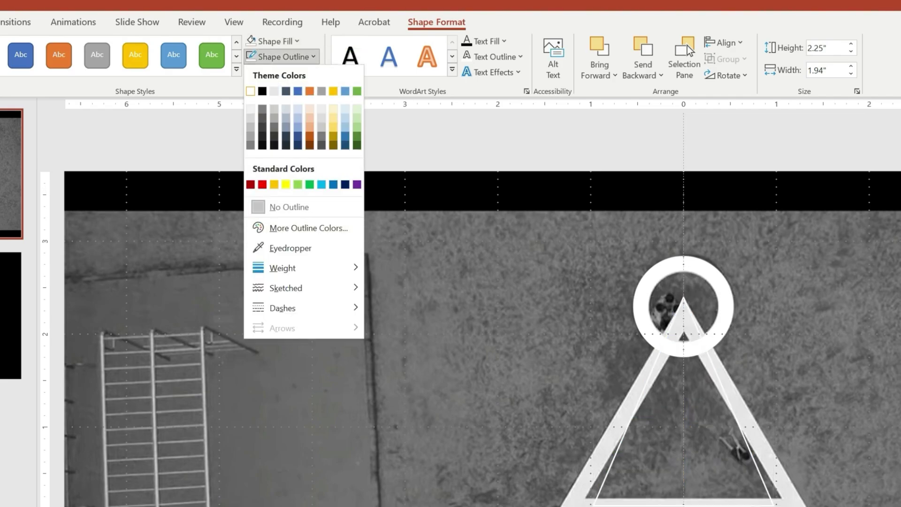
pyautogui.click(250, 91)
pyautogui.click(283, 57)
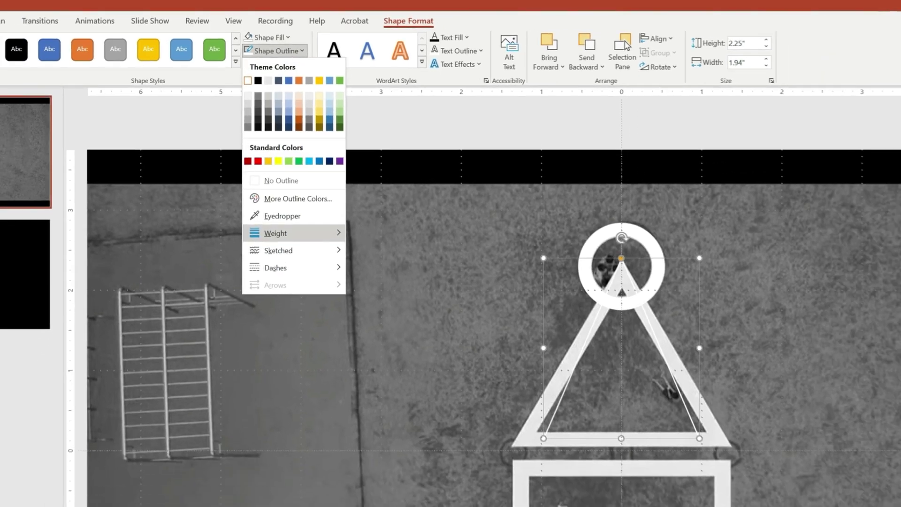
pyautogui.moveTo(281, 268)
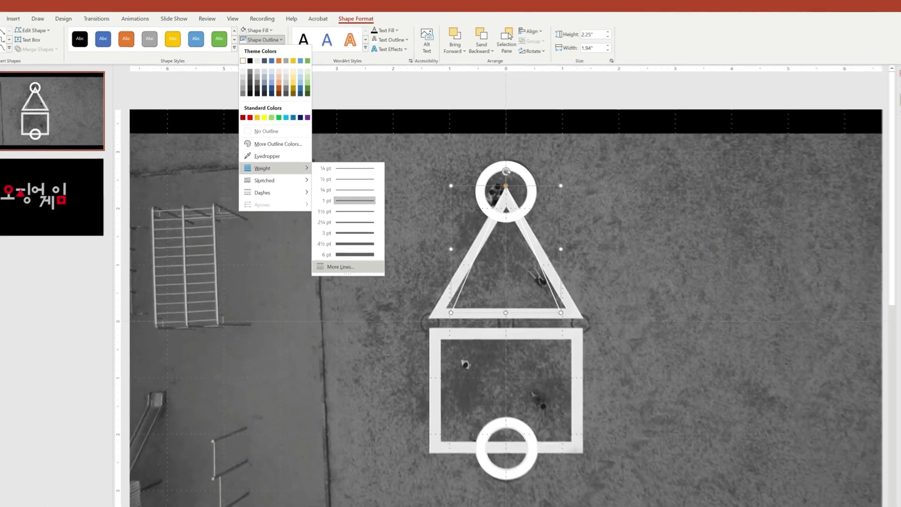
pyautogui.click(341, 266)
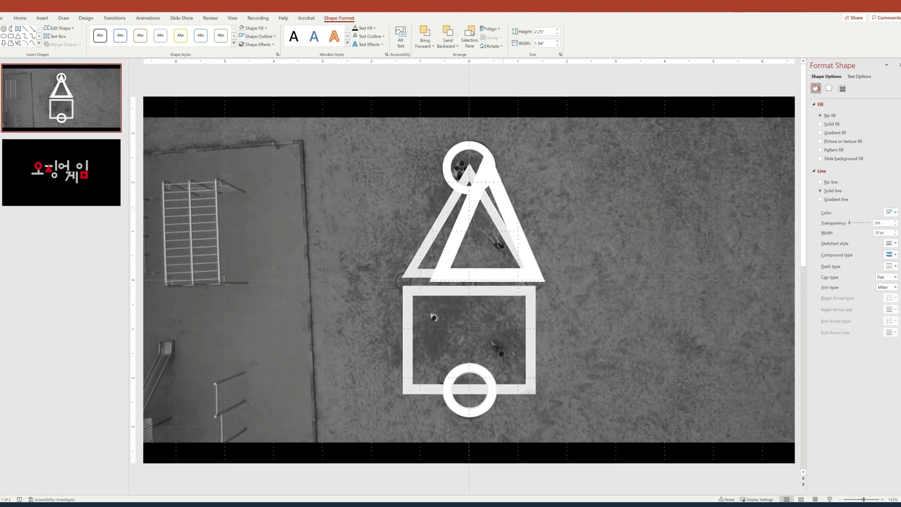
# Fit the triangle onto the background triangle at about 2.07" high and 2.22" wide, with a 15 pt outline.
pyautogui.press('Left')
pyautogui.press('Left')
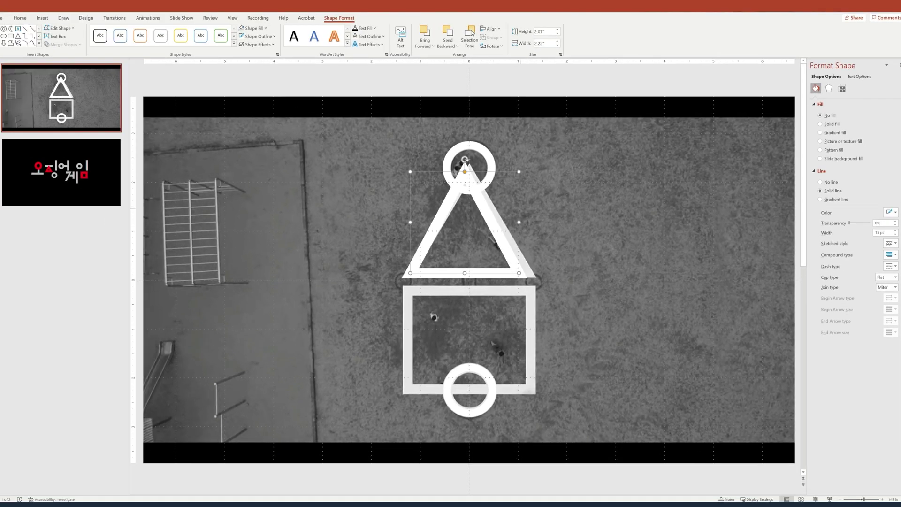
pyautogui.press('Escape')
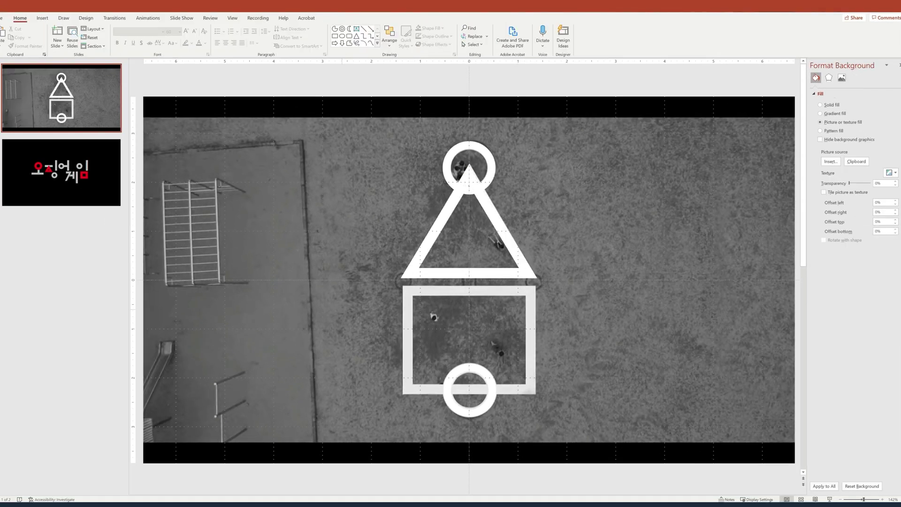
# Draw a rectangle about 0.2" high and 2.73" wide over the square's upper edge, with no fill and no outline.
pyautogui.click(42, 17)
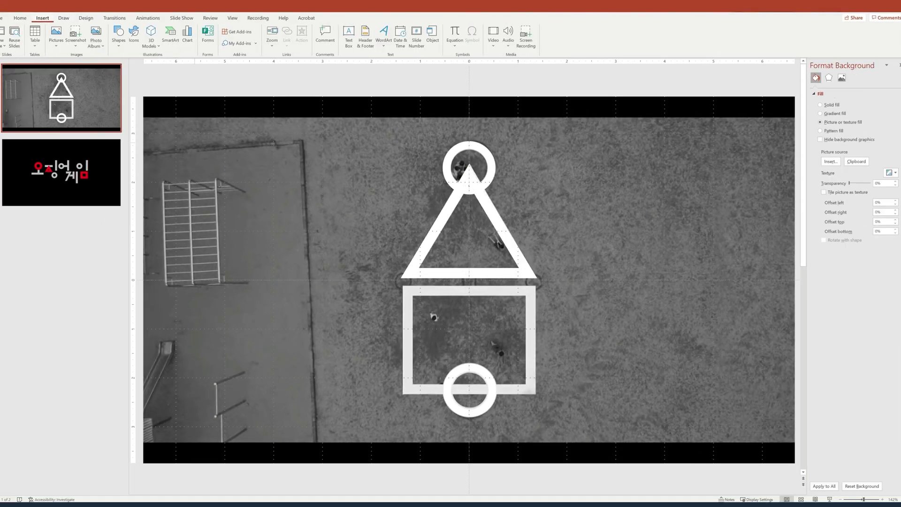
pyautogui.click(119, 38)
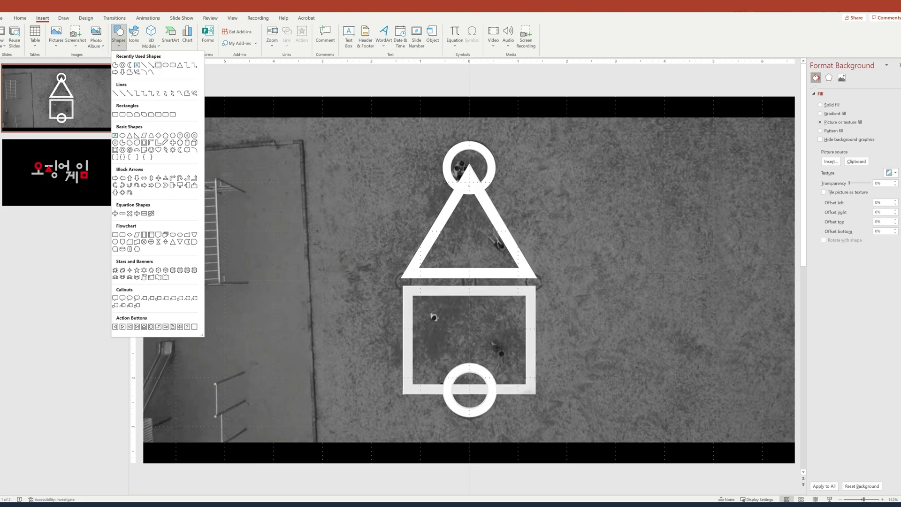
pyautogui.click(158, 64)
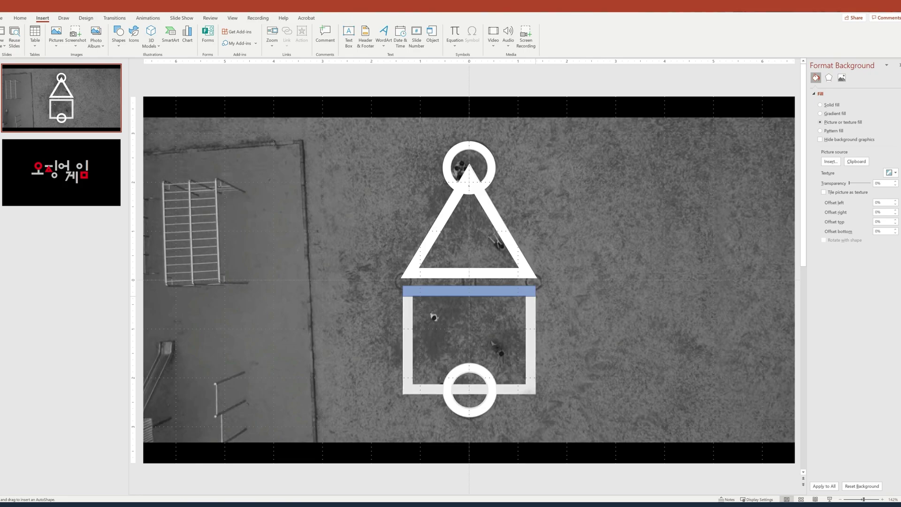
pyautogui.moveTo(536, 296); pyautogui.dragTo(536, 296)
pyautogui.click(245, 27)
pyautogui.click(262, 36)
pyautogui.click(263, 115)
pyautogui.press('Escape')
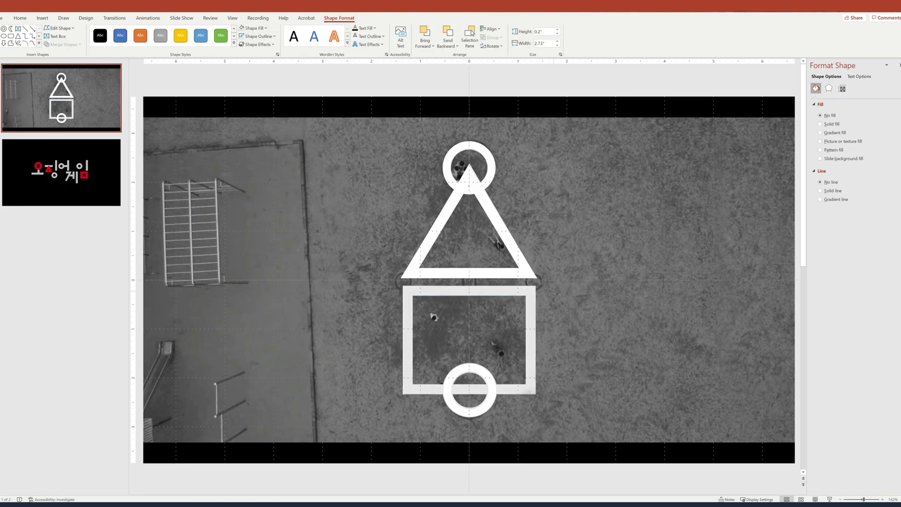
# Fill the horizontal bar with white and place a copy over the square's lower edge.
pyautogui.click(450, 291)
pyautogui.click(339, 18)
pyautogui.click(263, 28)
pyautogui.click(244, 45)
pyautogui.hotkey('ctrl', 'c')
pyautogui.hotkey('ctrl', 'v')
pyautogui.moveTo(458, 298); pyautogui.dragTo(449, 387)
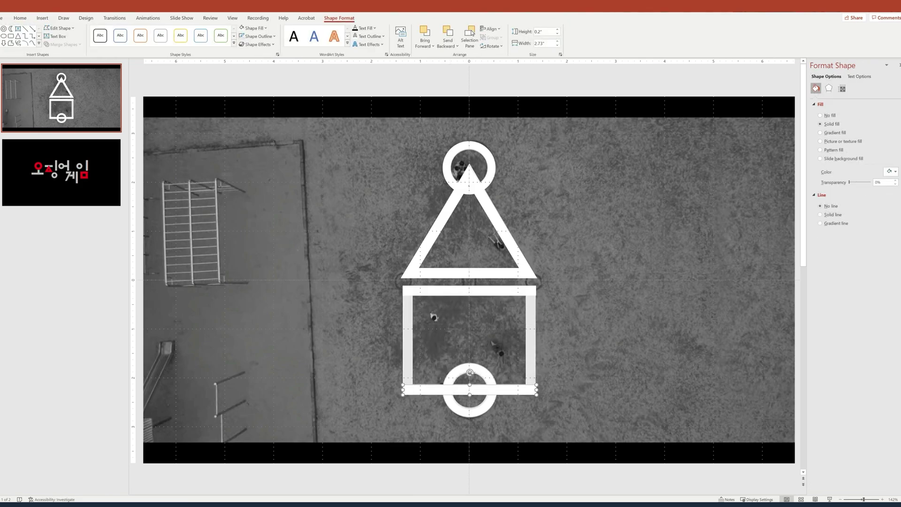
# Draw a white, outline-free bar about 1.83" by 0.2" over the square's left side and place a copy over its right side.
pyautogui.click(43, 17)
pyautogui.click(118, 37)
pyautogui.click(123, 66)
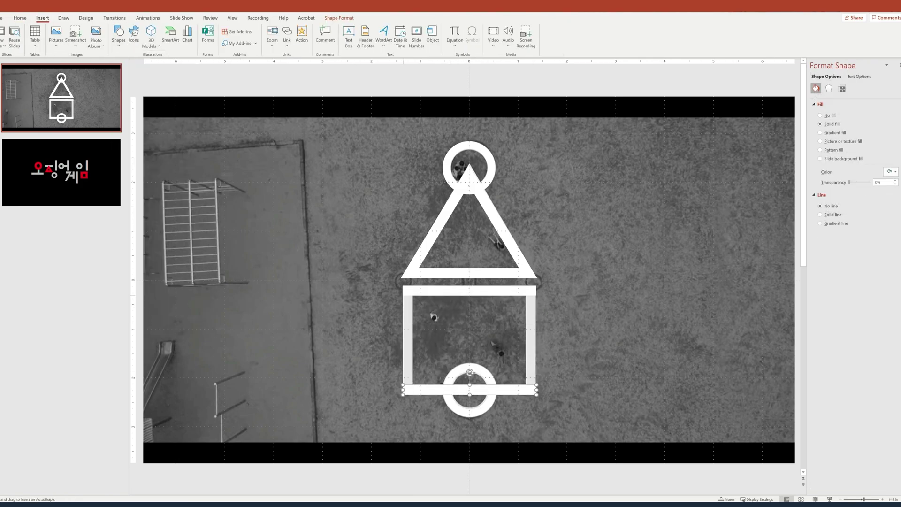
pyautogui.moveTo(412, 385); pyautogui.dragTo(412, 385)
pyautogui.click(242, 28)
pyautogui.click(242, 36)
pyautogui.hotkey('ctrl', 'c')
pyautogui.hotkey('ctrl', 'v')
pyautogui.moveTo(411, 320); pyautogui.dragTo(528, 314)
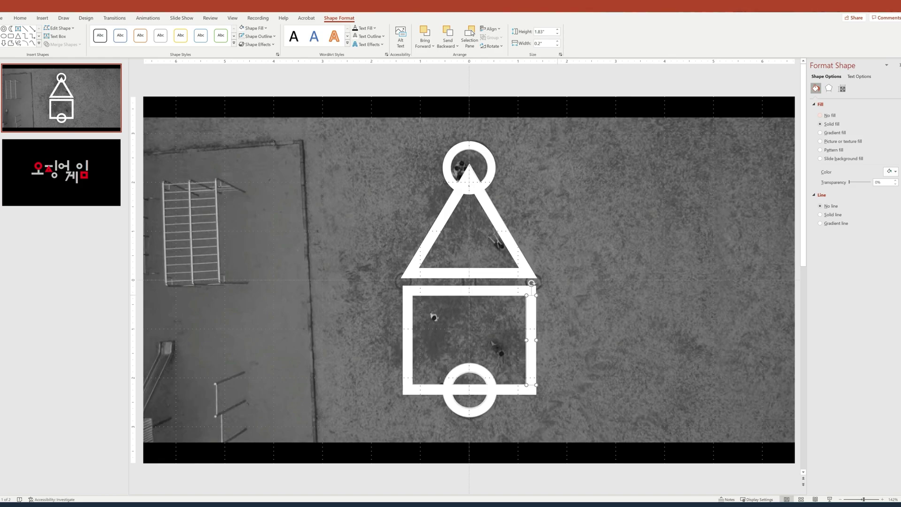
# Replace the first slide's picture background with a solid black fill.
pyautogui.click(776, 86)
pyautogui.rightClick(776, 86)
pyautogui.click(804, 169)
pyautogui.click(820, 105)
pyautogui.click(891, 153)
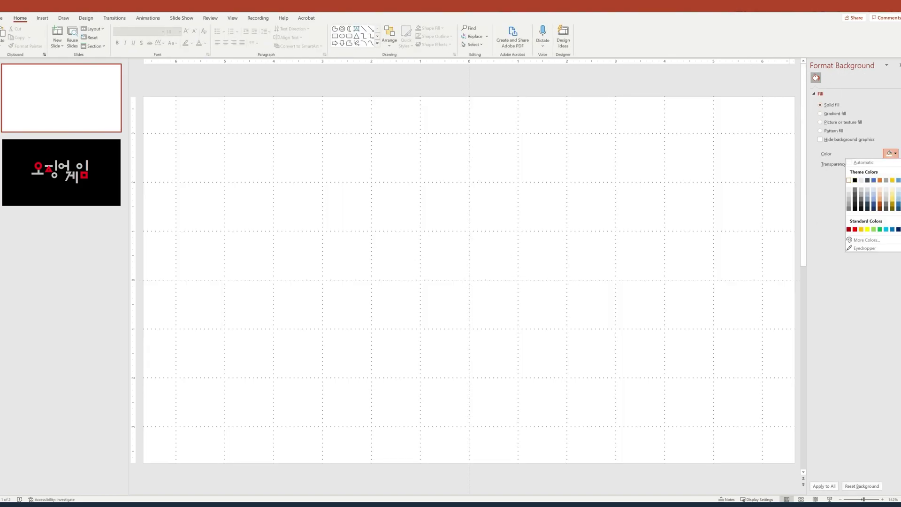
pyautogui.click(856, 176)
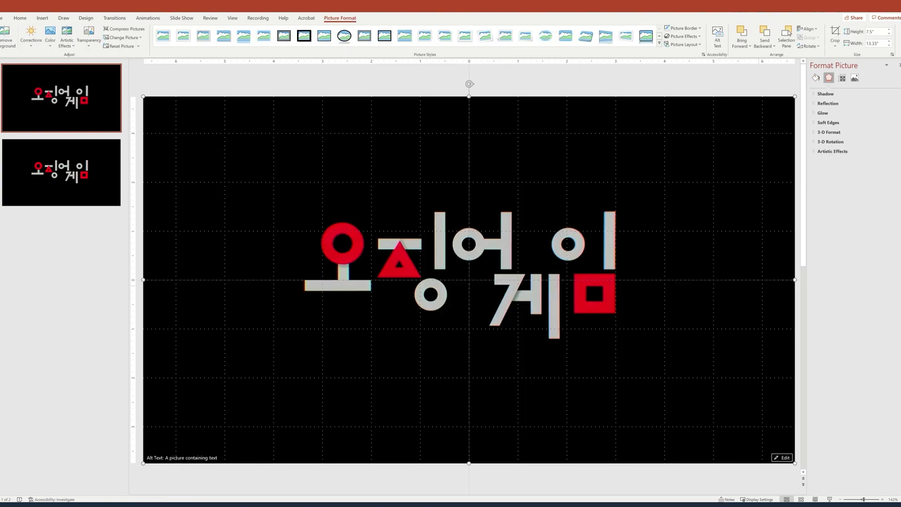
# Send the title logo picture behind the white shapes and hide the ruler, gridlines and guides.
pyautogui.rightClick(569, 130)
pyautogui.click(594, 212)
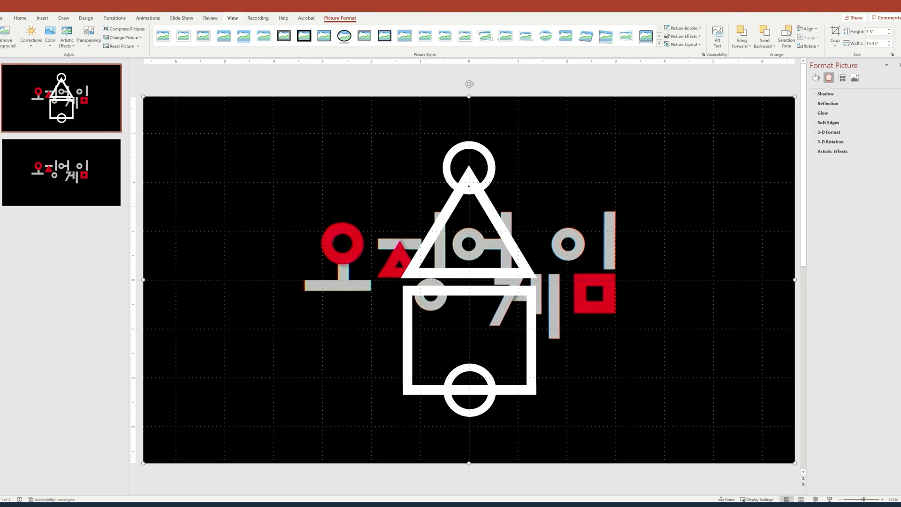
pyautogui.click(232, 18)
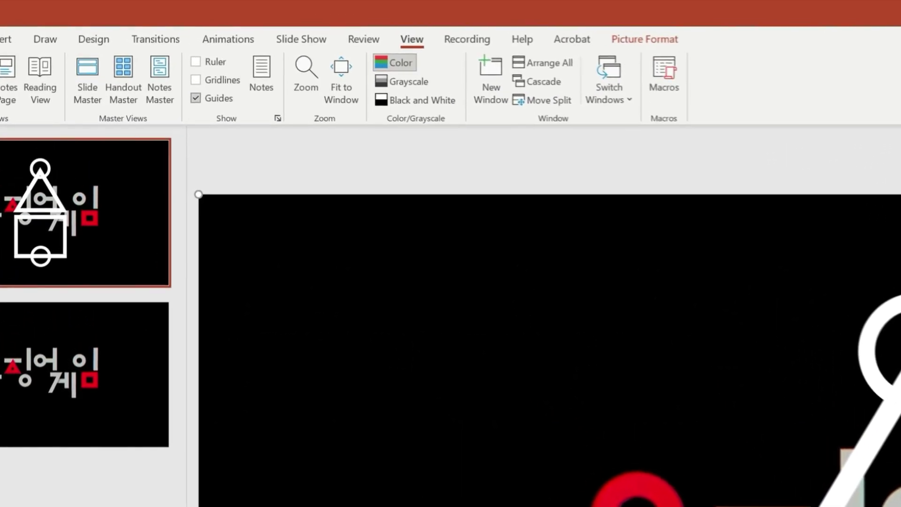
pyautogui.click(196, 98)
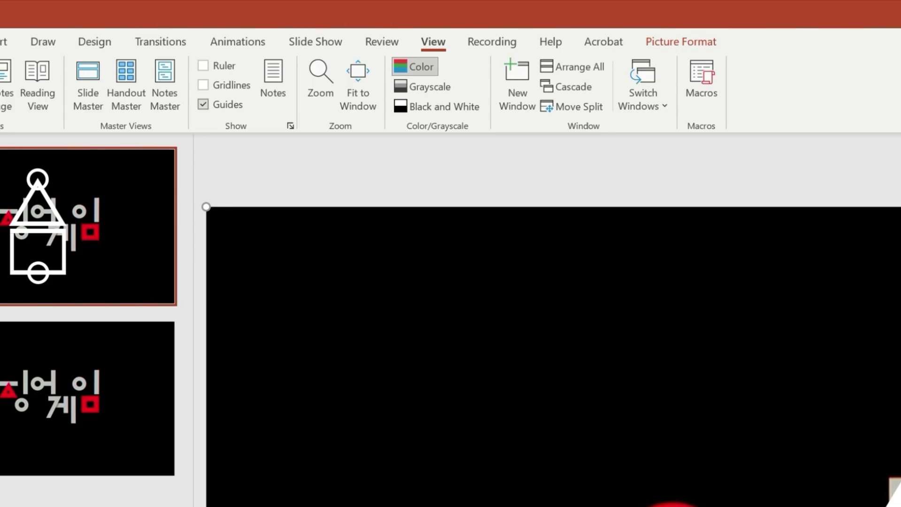
# Show the ruler and gridlines, and align a horizontal white bar from the top circle's upper edge to the vertical guide.
pyautogui.click(203, 65)
pyautogui.click(899, 377)
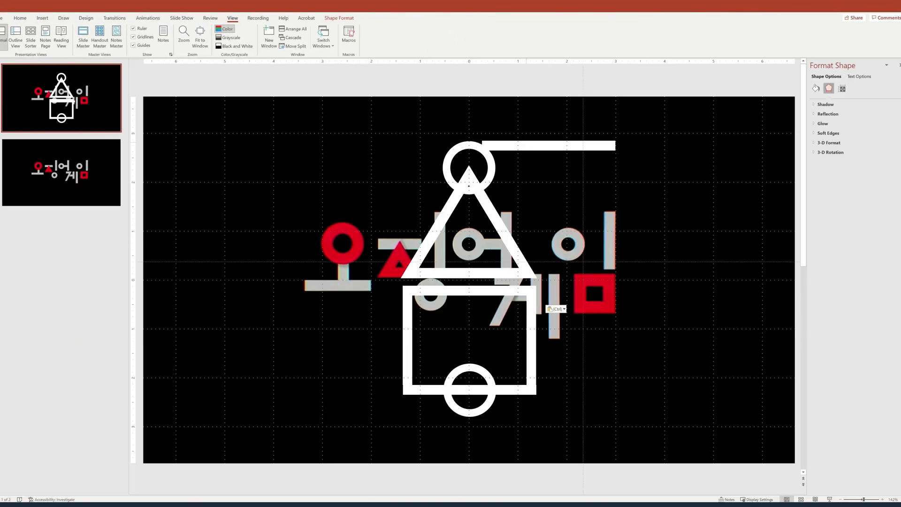
pyautogui.moveTo(549, 145); pyautogui.dragTo(543, 143)
pyautogui.moveTo(521, 147)
pyautogui.mouseDown()
pyautogui.moveTo(515, 142)
pyautogui.moveTo(536, 143)
pyautogui.mouseUp()
pyautogui.moveTo(603, 149); pyautogui.dragTo(584, 148)
# Paste another white bar and place it vertically, hanging down from the outer end of the upper horizontal bar.
pyautogui.click(534, 321)
pyautogui.hotkey('ctrl', 'v')
pyautogui.moveTo(543, 335); pyautogui.dragTo(576, 191)
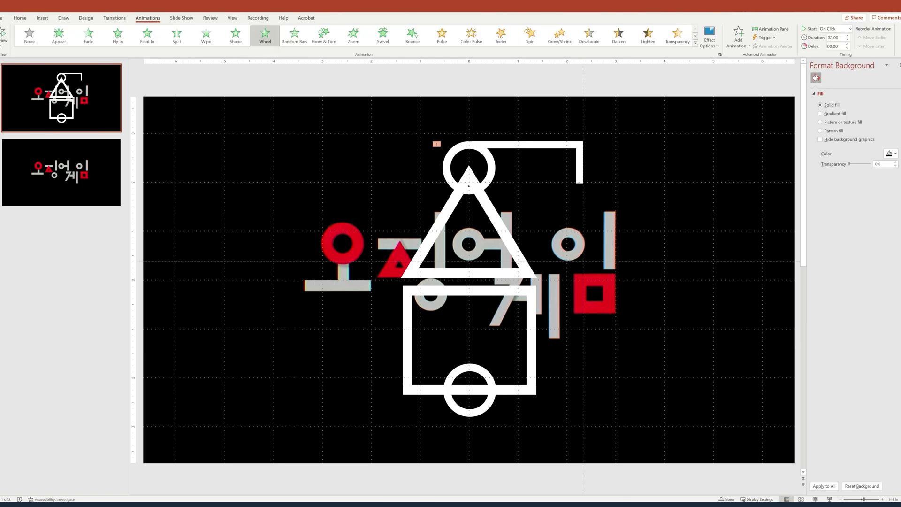
# Give the top circle a Wheel exit animation and the upper horizontal bar a Wipe entrance from the left.
pyautogui.click(695, 43)
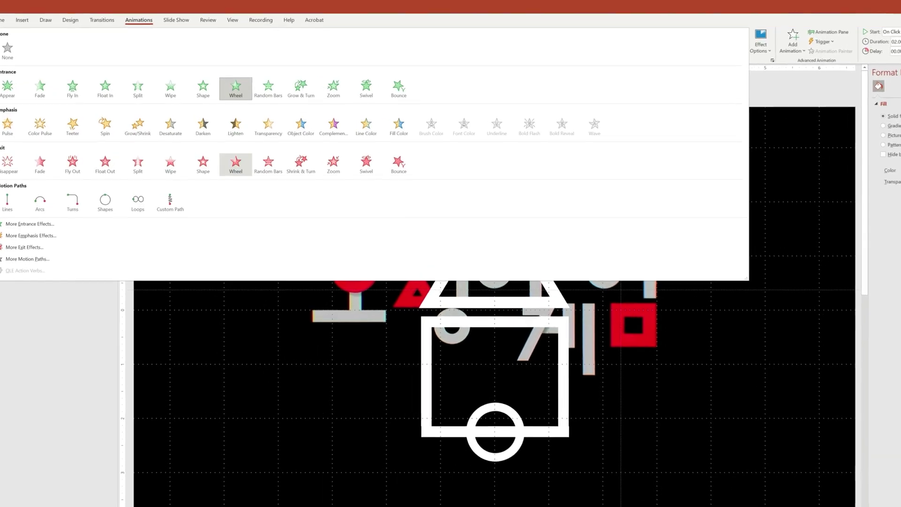
pyautogui.click(231, 174)
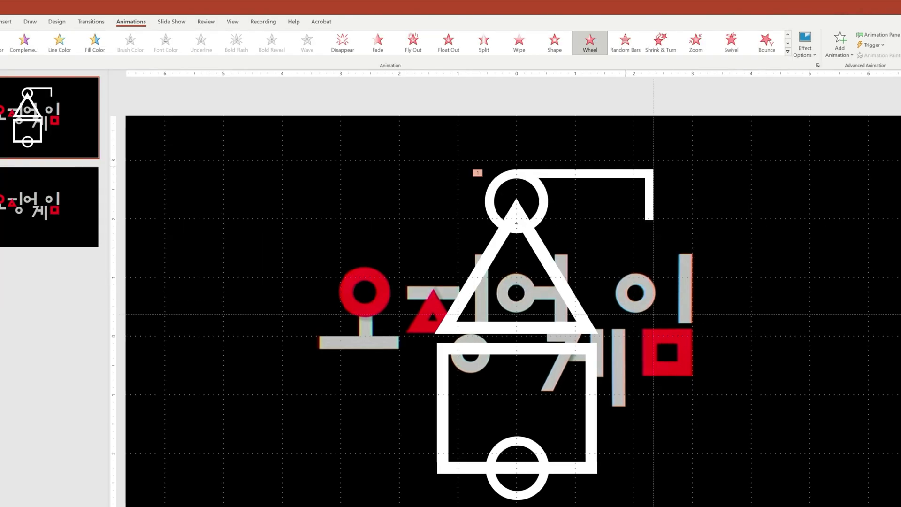
pyautogui.click(607, 173)
pyautogui.click(877, 35)
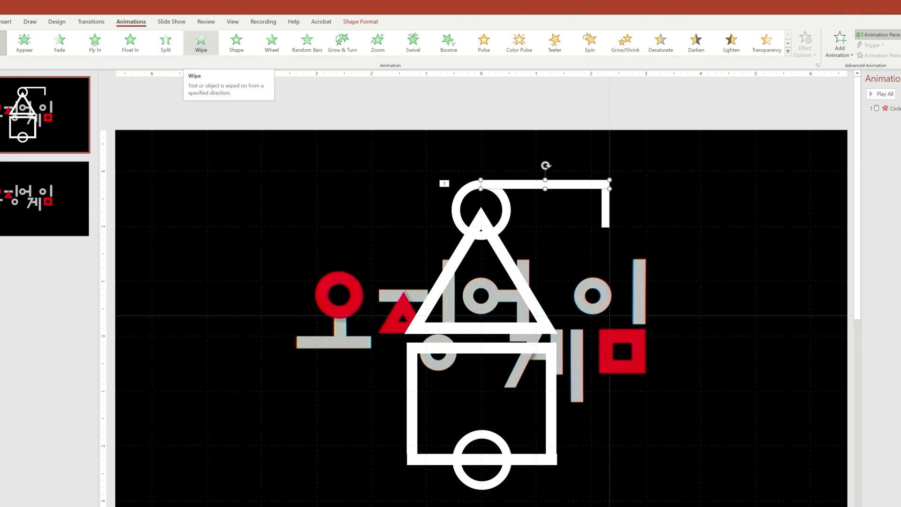
pyautogui.click(201, 41)
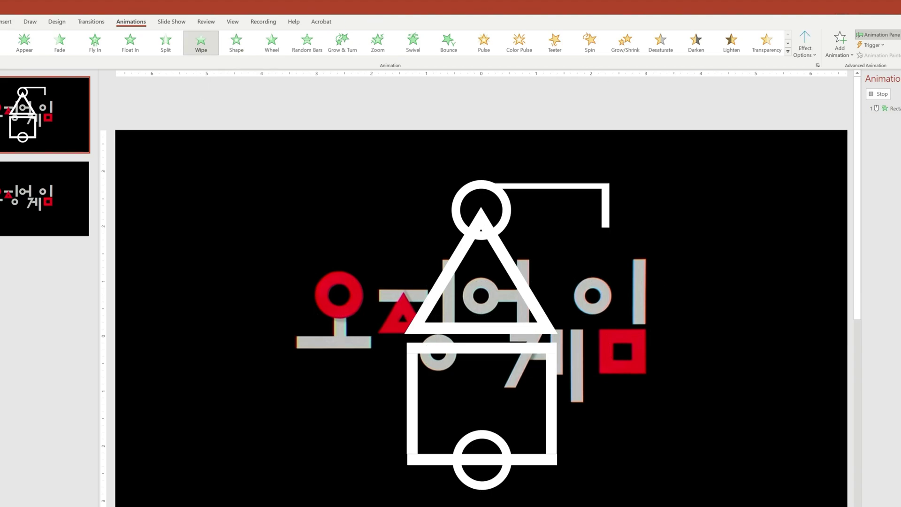
pyautogui.click(804, 44)
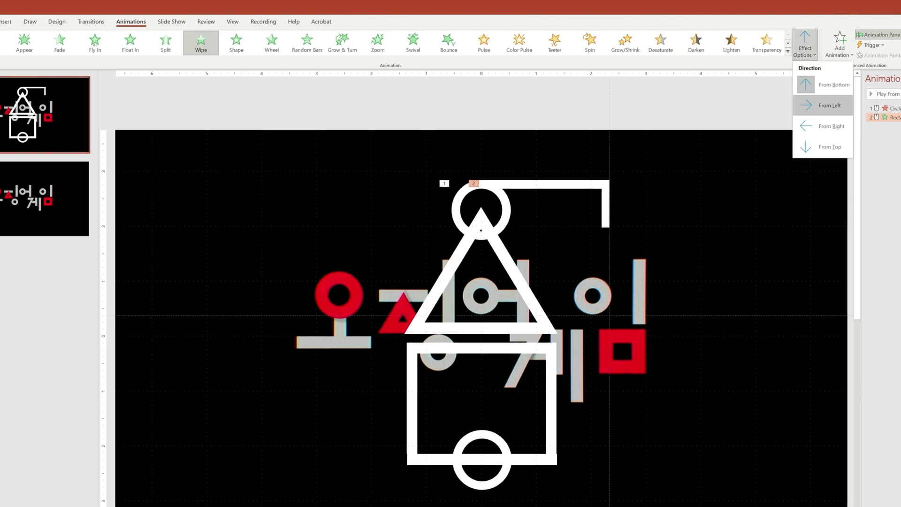
pyautogui.click(813, 105)
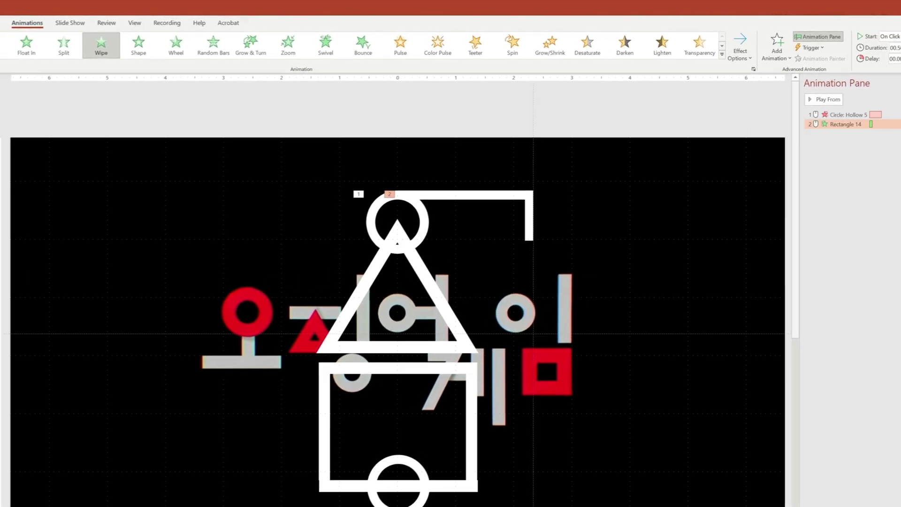
# Start the upper bar's Wipe with the previous animation, set its duration to 2 seconds, and preview it with the circle's exit.
pyautogui.click(898, 133)
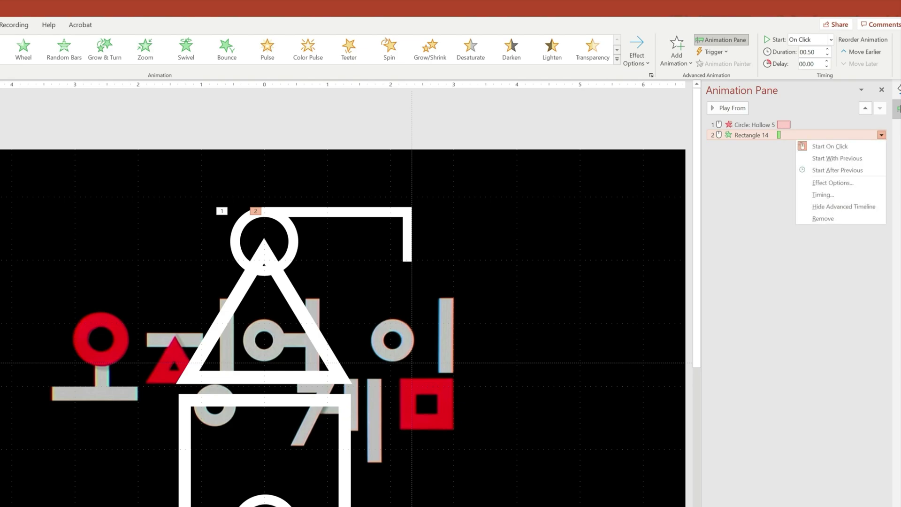
pyautogui.click(837, 159)
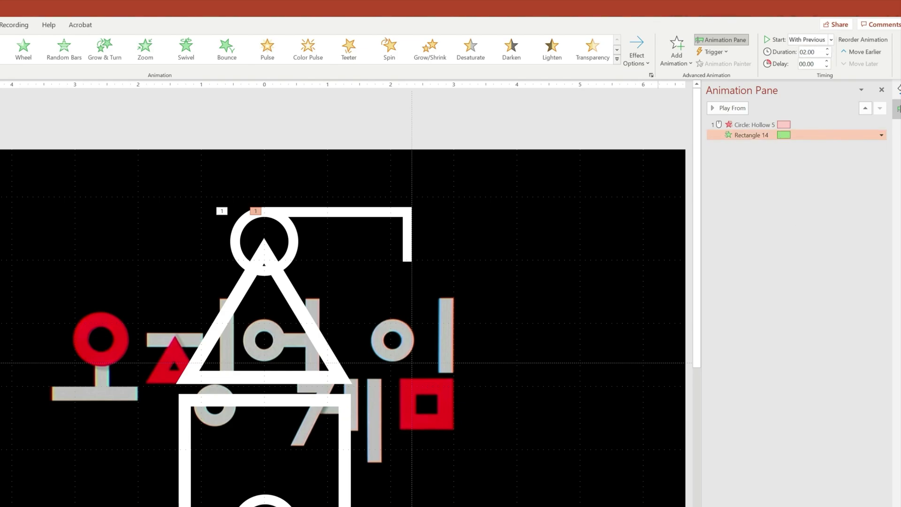
pyautogui.click(754, 125)
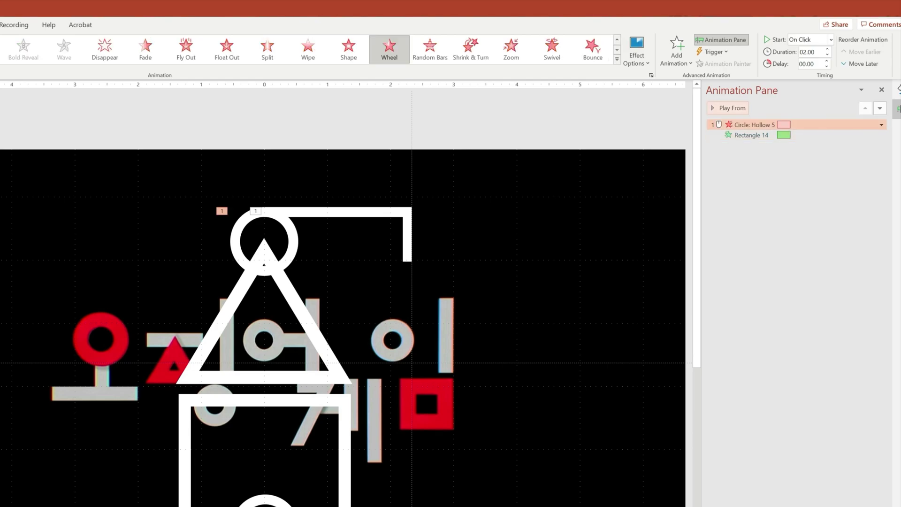
pyautogui.click(727, 108)
# Add a Wipe exit animation from the left to the upper horizontal bar.
pyautogui.click(337, 211)
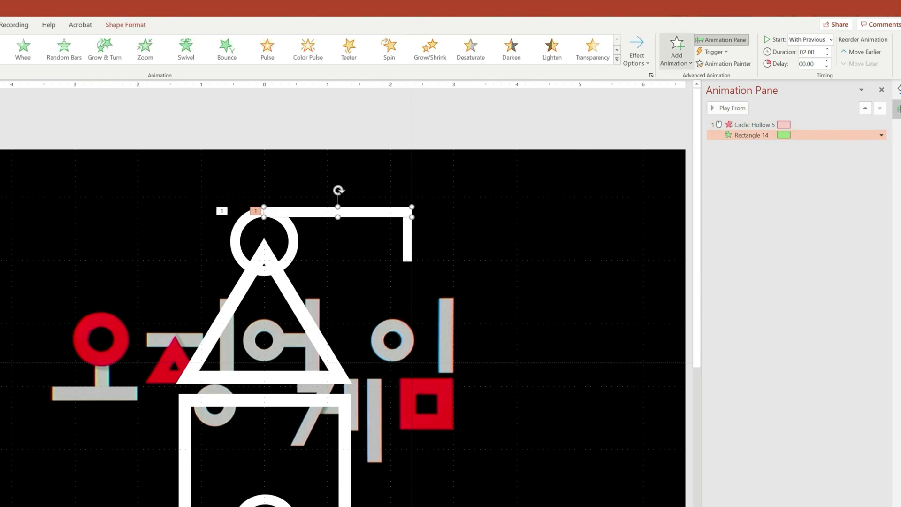
pyautogui.click(677, 50)
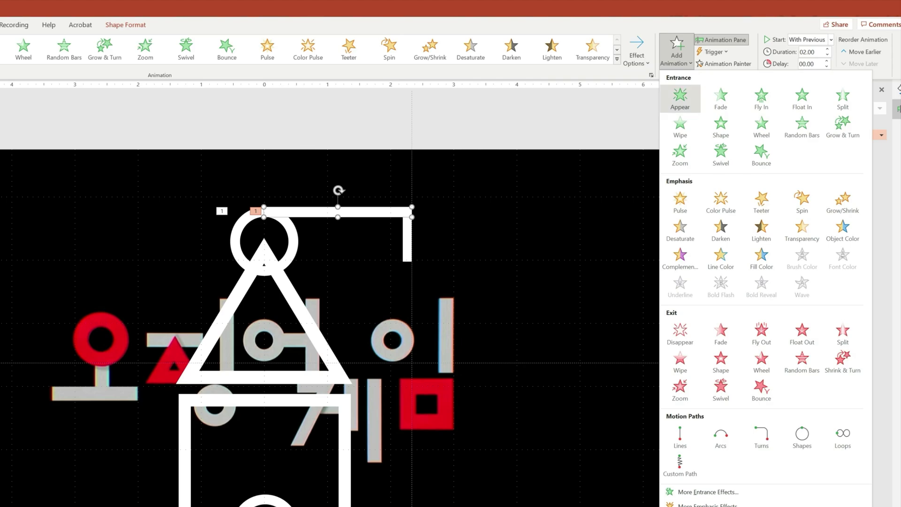
pyautogui.click(680, 363)
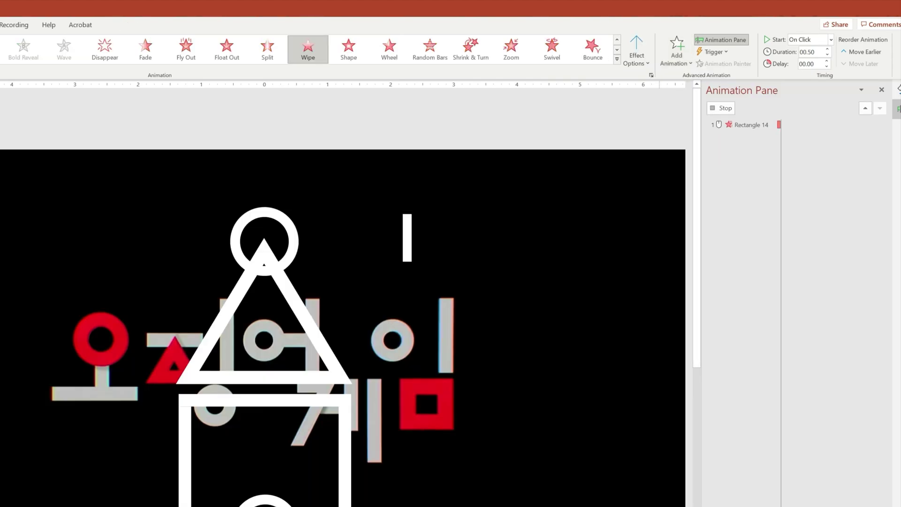
pyautogui.click(636, 52)
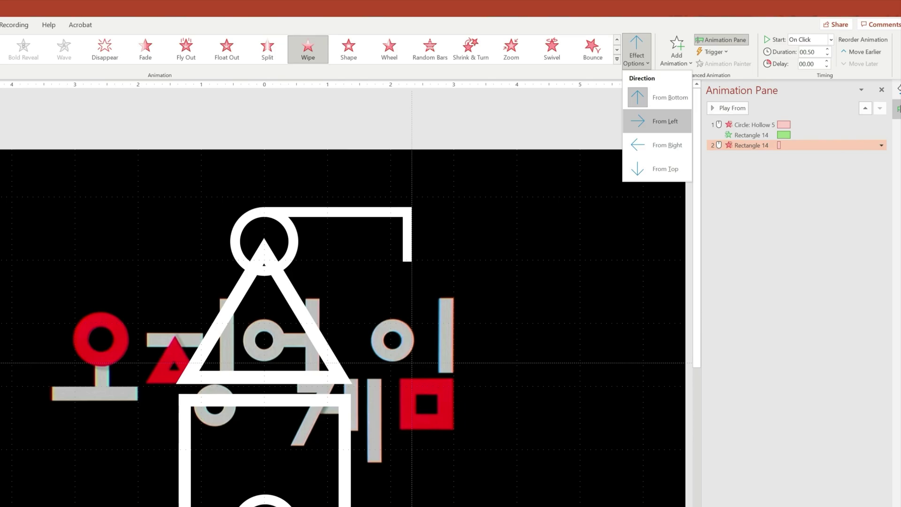
pyautogui.click(657, 121)
# Apply a Wipe entrance from the top to the vertical bar hanging from the upper horizontal bar.
pyautogui.click(407, 238)
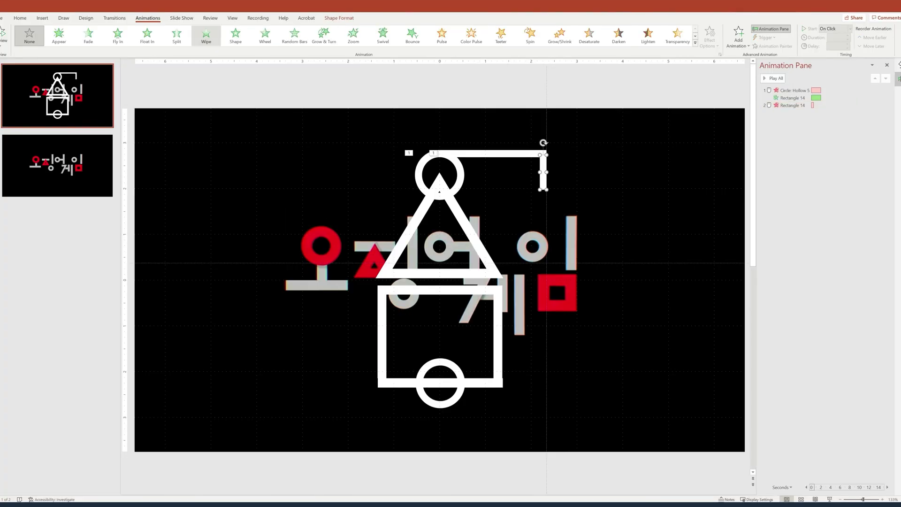
pyautogui.click(206, 36)
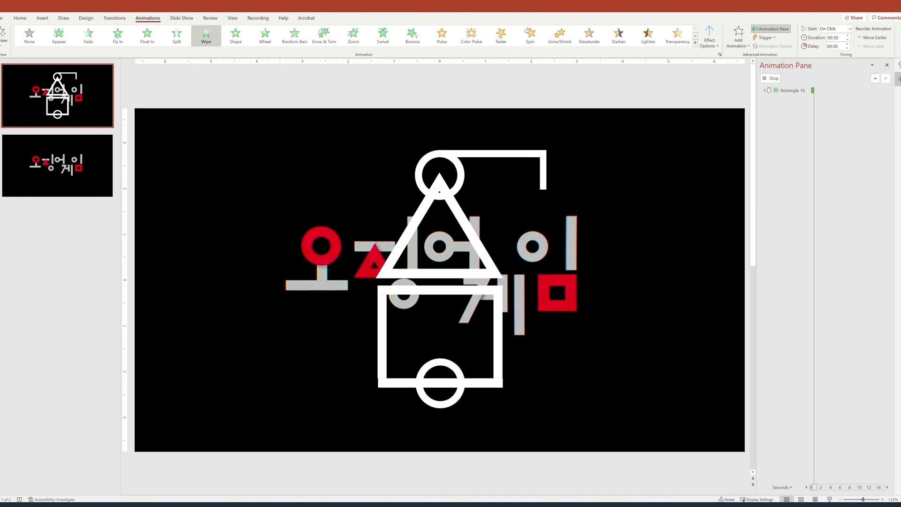
pyautogui.click(710, 37)
pyautogui.click(723, 122)
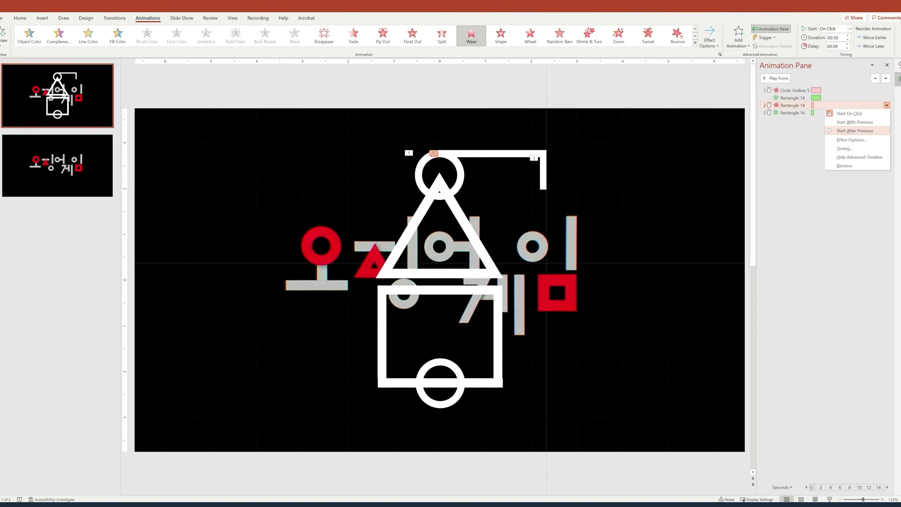
# Start the upper horizontal bar's exit after the previous animation and the vertical bar's entrance with the previous one.
pyautogui.click(856, 131)
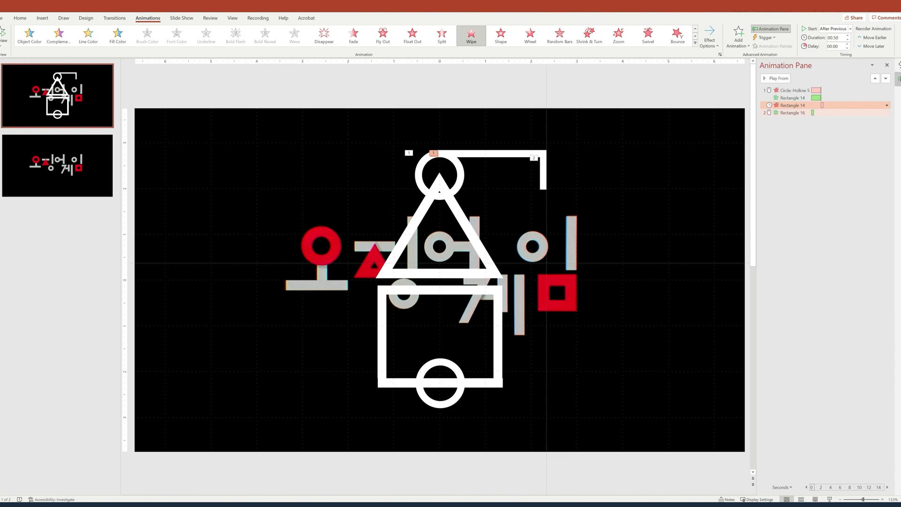
pyautogui.click(793, 113)
pyautogui.click(887, 113)
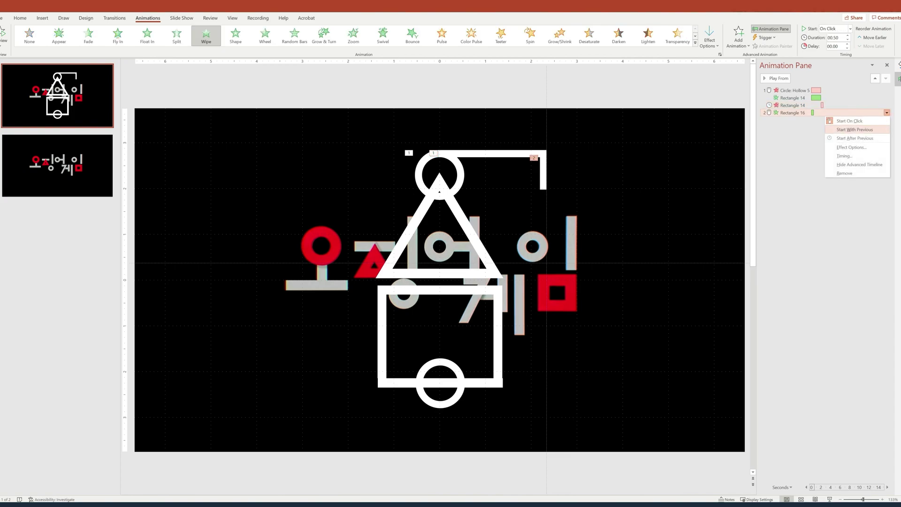
pyautogui.click(854, 129)
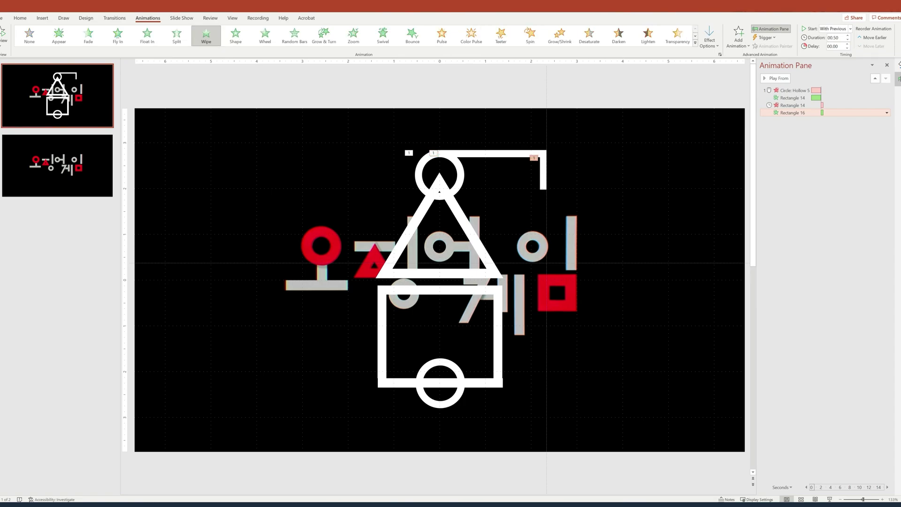
pyautogui.click(724, 187)
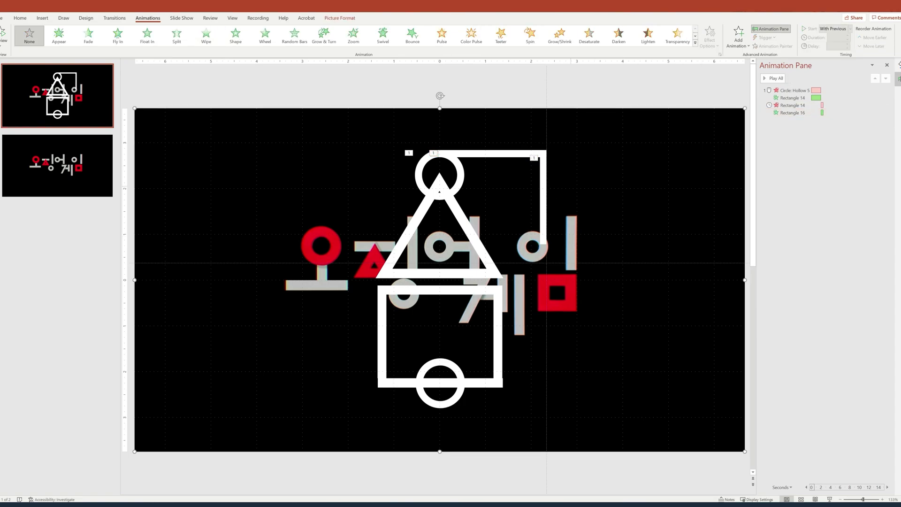
# Duplicate the top circle, move the copy toward the vertical bar's lower end, and remove the copy's inherited animation.
pyautogui.click(461, 175)
pyautogui.hotkey('ctrl', 'c')
pyautogui.hotkey('ctrl', 'v')
pyautogui.moveTo(468, 182); pyautogui.dragTo(523, 237)
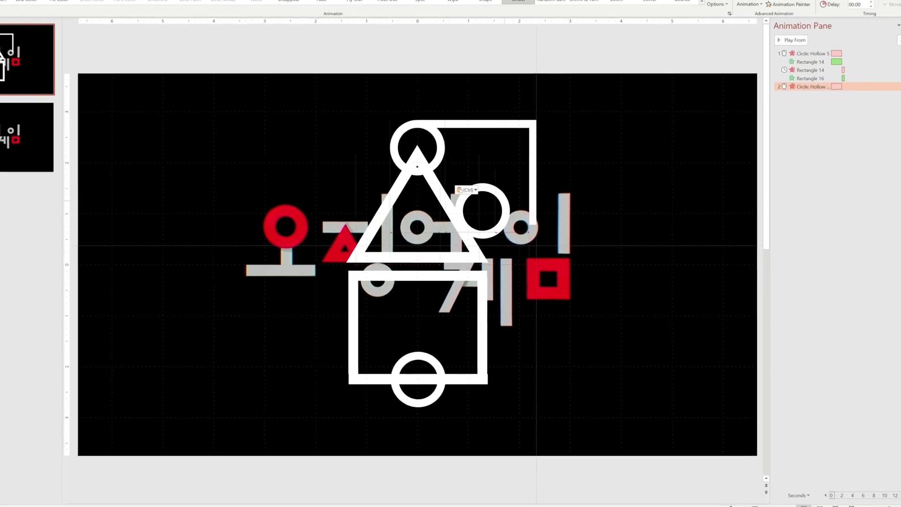
pyautogui.click(489, 212)
pyautogui.press('Delete')
# Shrink the copied circle to fit the logo ring at the vertical bar's lower end and give it a Wheel entrance.
pyautogui.click(507, 212)
pyautogui.click(507, 237)
pyautogui.moveTo(508, 243); pyautogui.dragTo(506, 181)
pyautogui.hotkey('shift', 'Left')
pyautogui.hotkey('shift', 'Left')
pyautogui.hotkey('shift', 'Left')
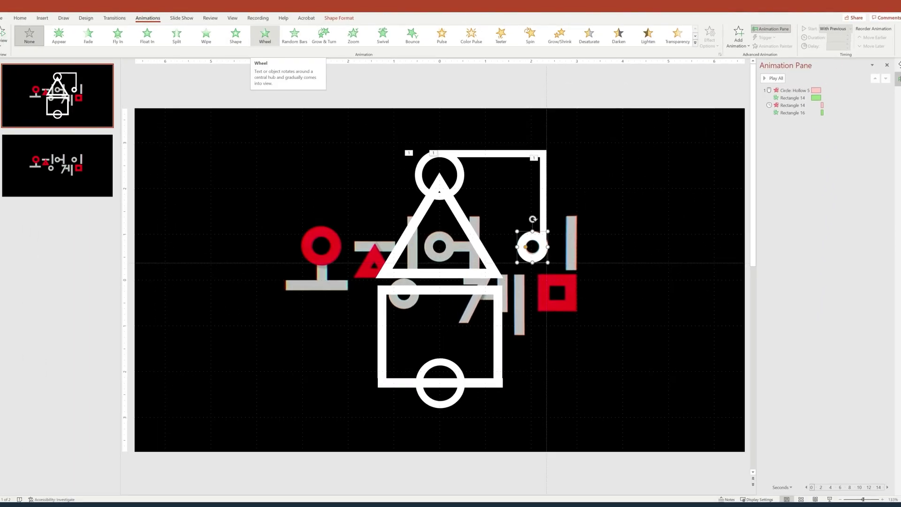
pyautogui.click(265, 35)
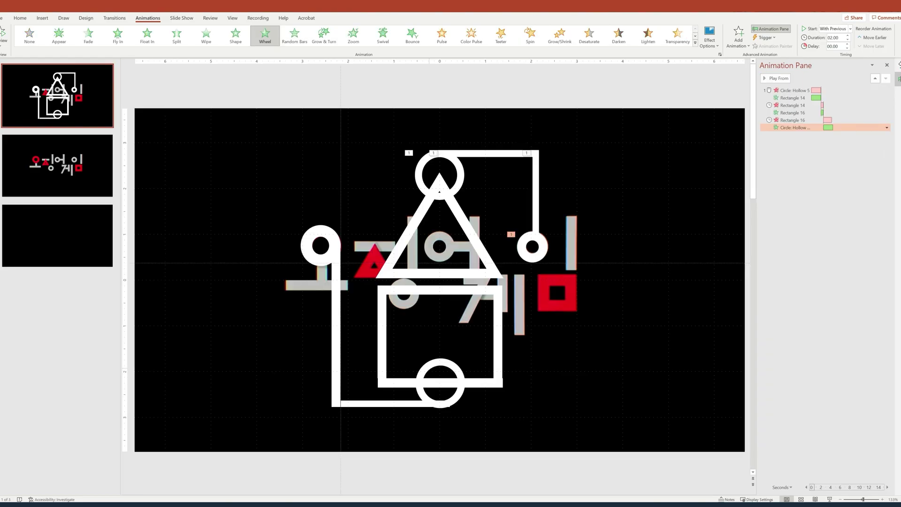
# Apply a Wheel exit animation to the circle on the square's lower edge.
pyautogui.click(429, 368)
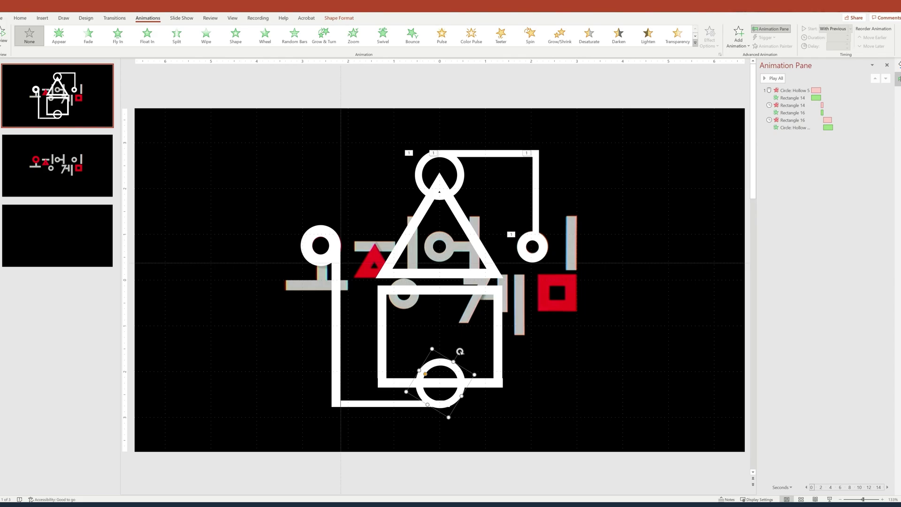
pyautogui.click(695, 43)
pyautogui.click(235, 148)
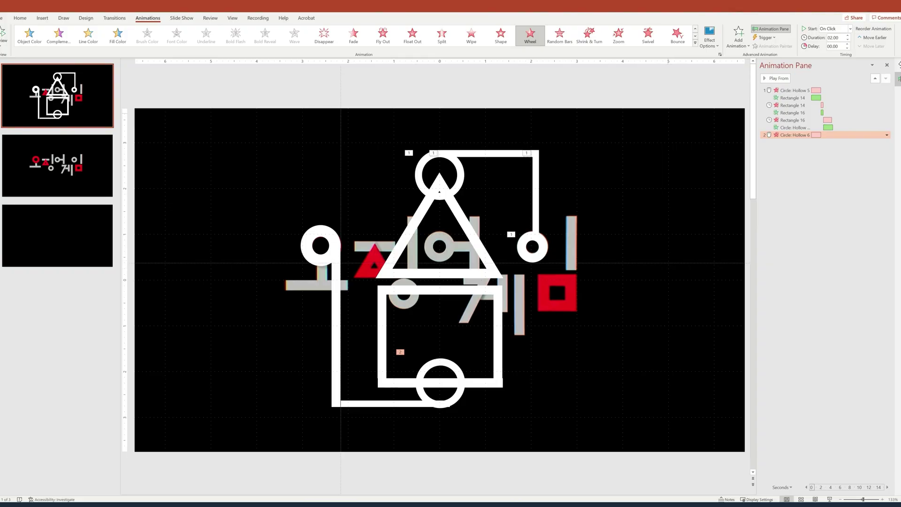
# Add a Spin emphasis to the bottom circle, adjust its effect options, start it with the previous animation, and preview the result.
pyautogui.click(738, 37)
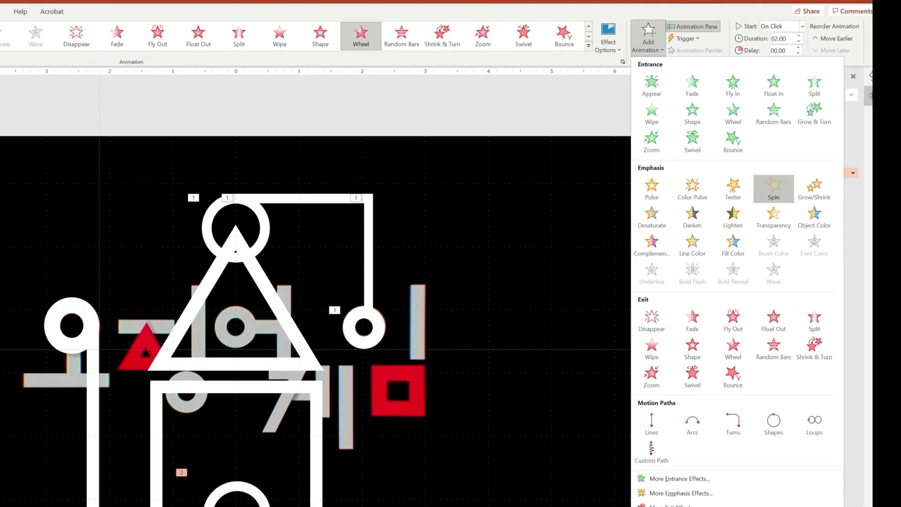
pyautogui.click(774, 188)
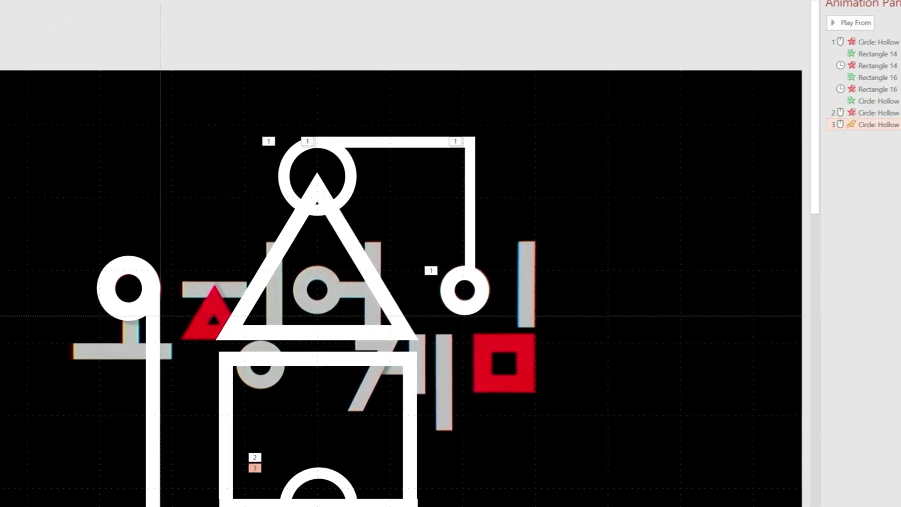
pyautogui.doubleClick(729, 182)
pyautogui.click(475, 201)
pyautogui.click(421, 229)
pyautogui.press('Return')
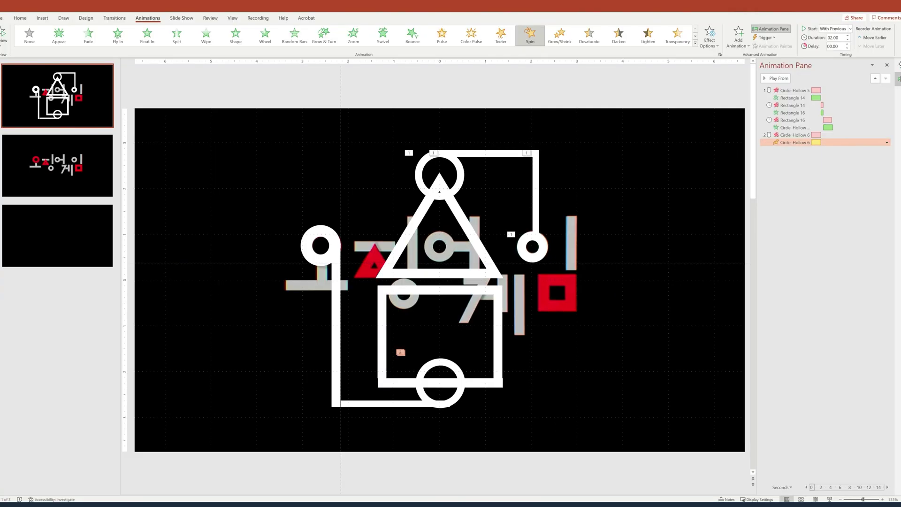
pyautogui.click(794, 135)
pyautogui.click(773, 78)
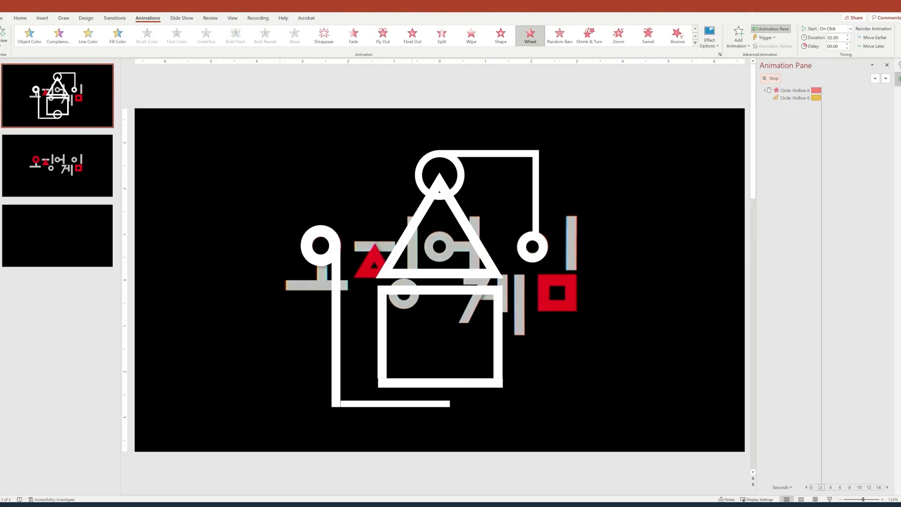
# Give the lower horizontal bar a Wipe entrance from the right, starting with the previous animation and lasting 1.20 seconds.
pyautogui.click(394, 403)
pyautogui.click(206, 36)
pyautogui.click(709, 37)
pyautogui.click(723, 104)
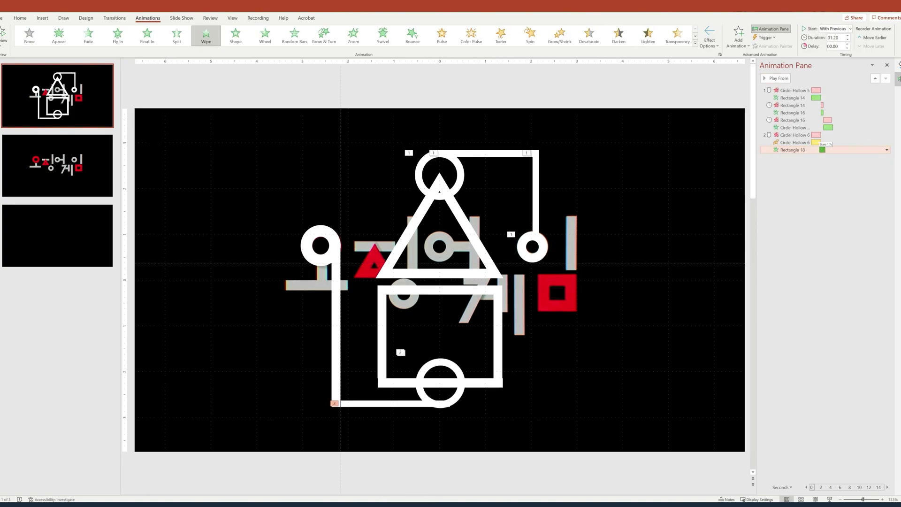
# Preview the bottom circle's exit together with the lower bar's entrance to check their timing.
pyautogui.click(793, 135)
pyautogui.click(775, 78)
pyautogui.click(772, 78)
pyautogui.click(775, 78)
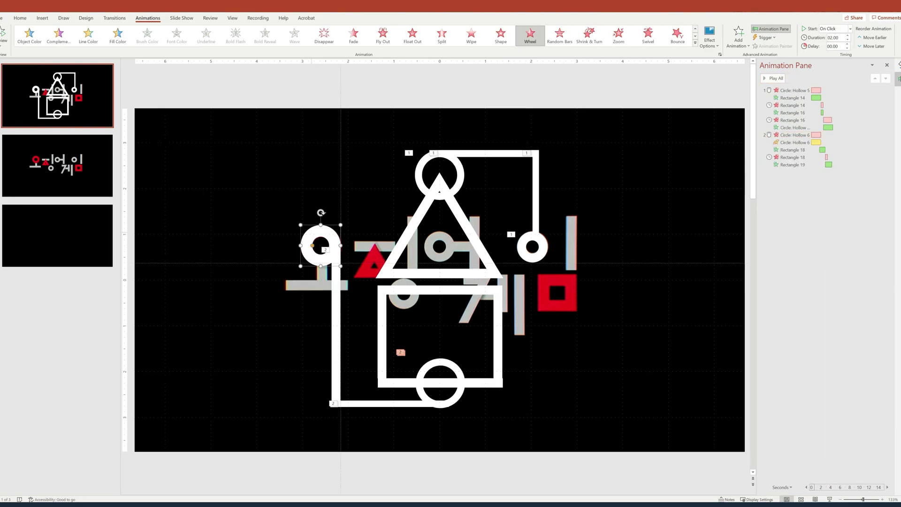
# Give the left ring a Wheel entrance and add a Fill Color emphasis set to red.
pyautogui.click(265, 35)
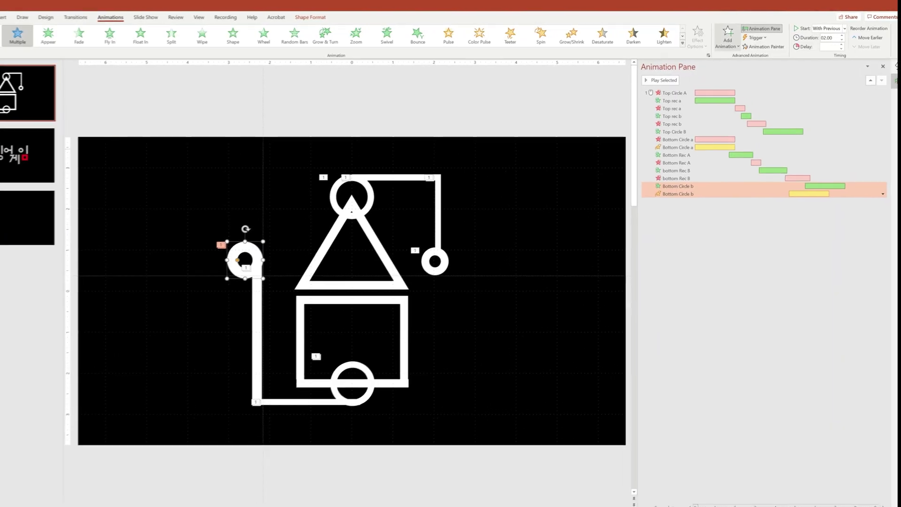
pyautogui.click(729, 40)
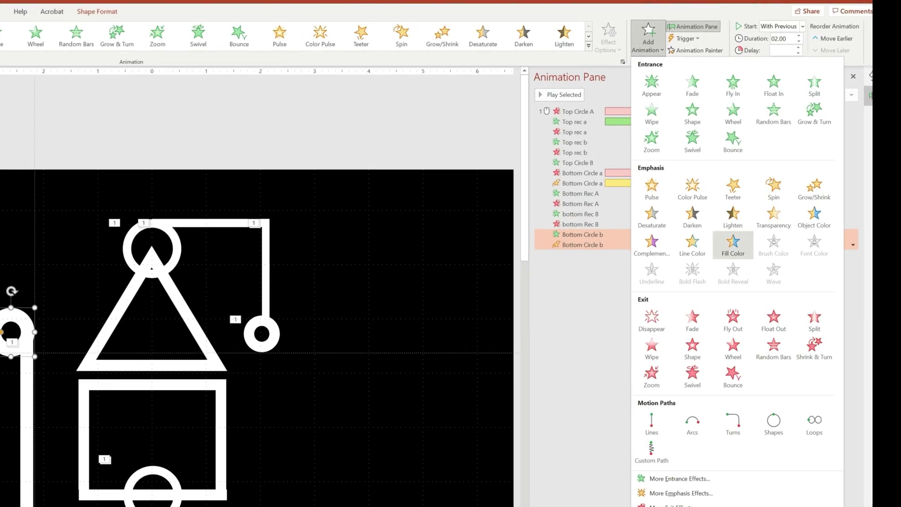
pyautogui.click(733, 244)
pyautogui.click(609, 37)
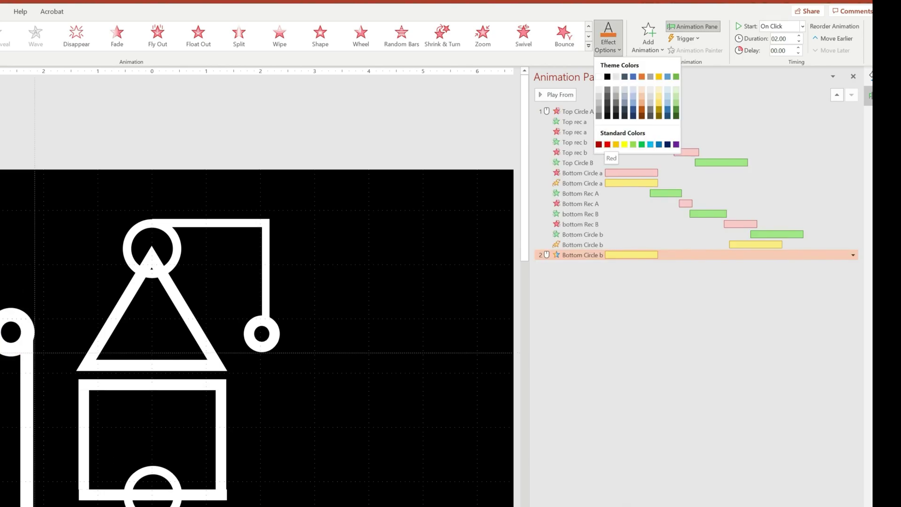
pyautogui.click(608, 144)
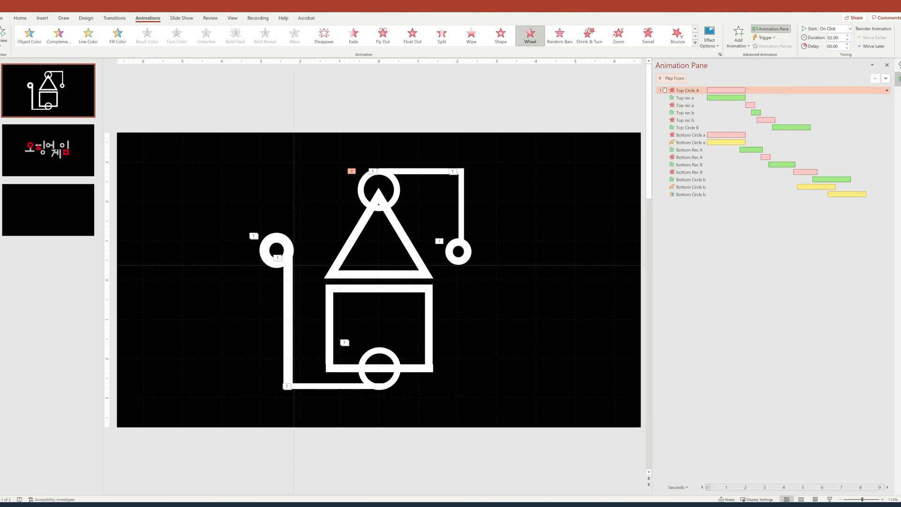
# Display the Selection pane and open the top horizontal bar's entry, Rectangle 14, for renaming.
pyautogui.click(422, 171)
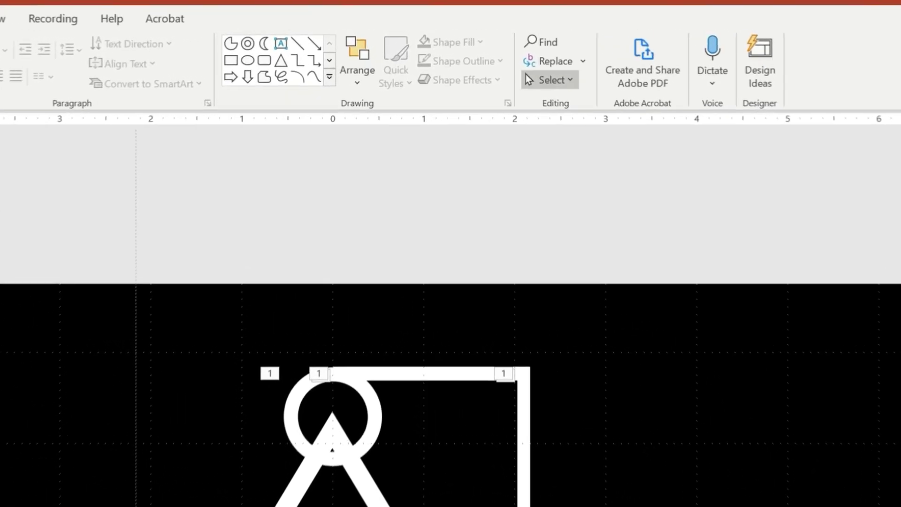
pyautogui.click(469, 44)
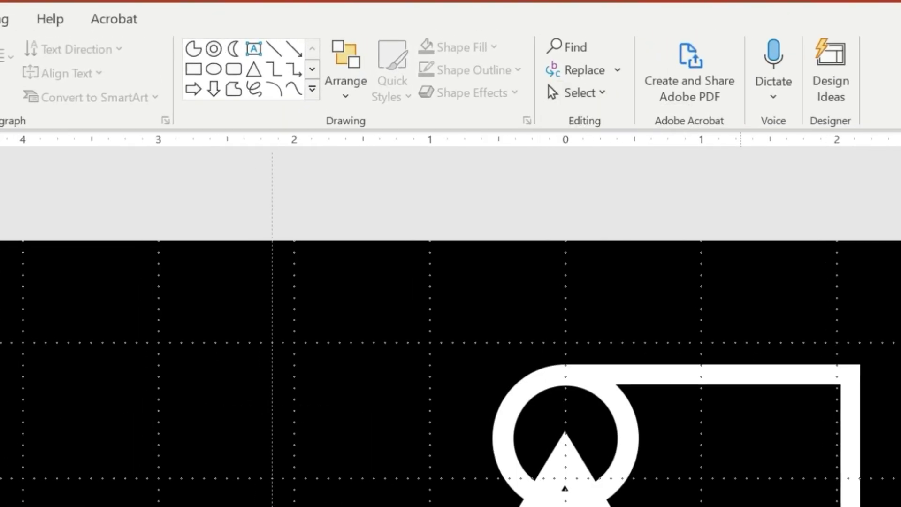
pyautogui.press('Tab')
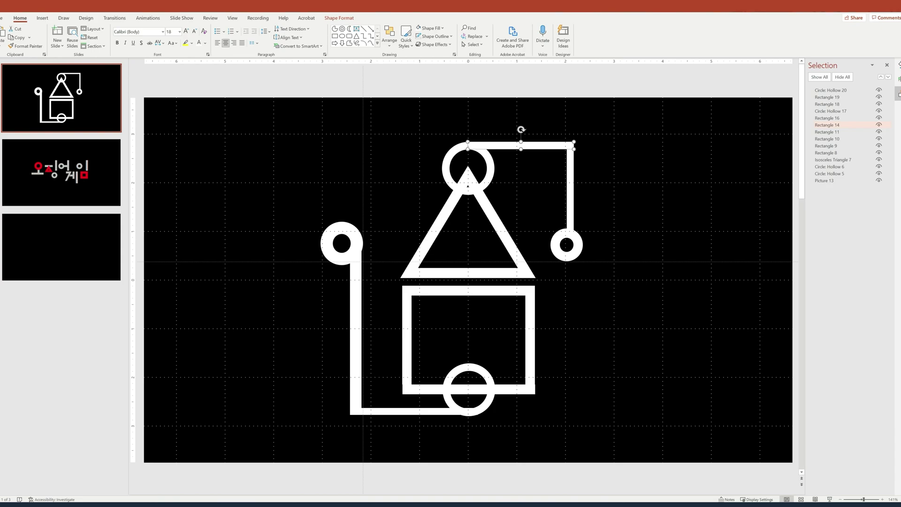
pyautogui.click(827, 125)
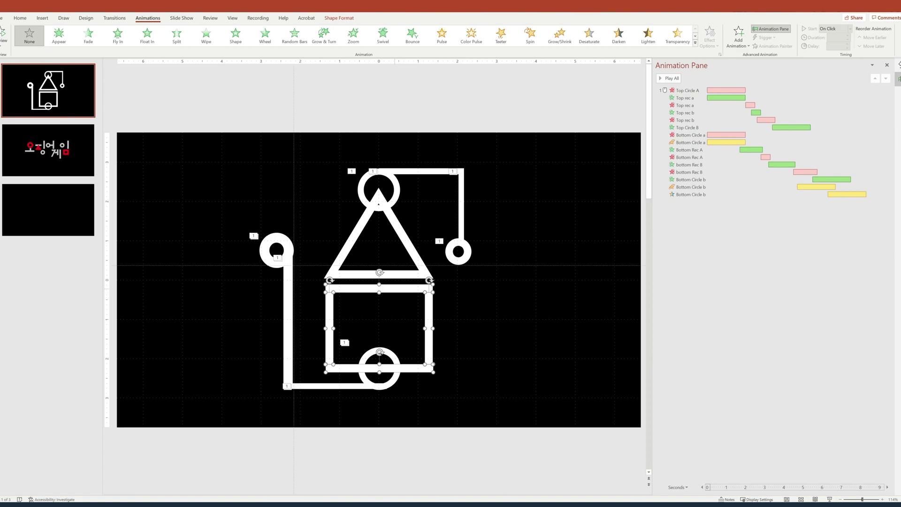
# Cut the four square bars from the first slide and insert a new slide after the logo slide, undoing its reordering.
pyautogui.press('Delete')
pyautogui.rightClick(72, 144)
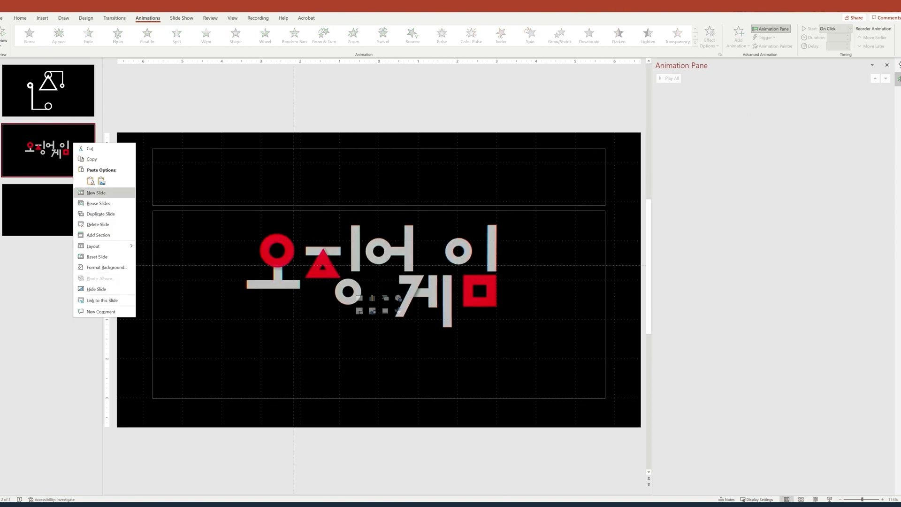
pyautogui.click(101, 193)
pyautogui.moveTo(48, 209); pyautogui.dragTo(57, 135)
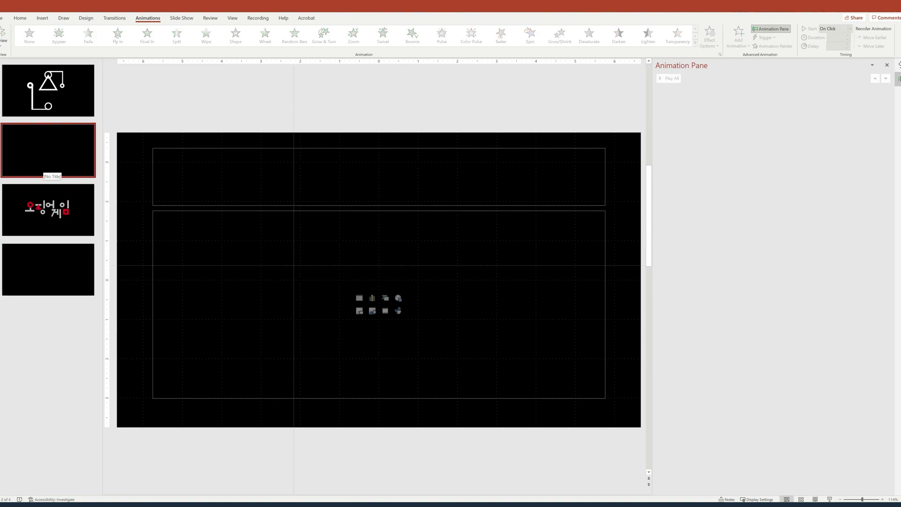
pyautogui.hotkey('ctrl', 'z')
# Duplicate the logo slide and paste the four square bars onto the second slide.
pyautogui.rightClick(66, 156)
pyautogui.click(91, 227)
pyautogui.click(56, 150)
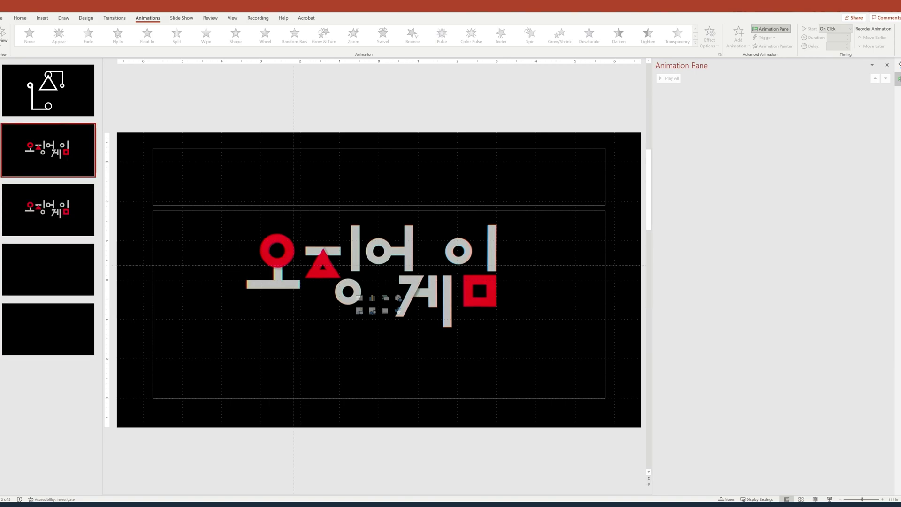
pyautogui.hotkey('ctrl', 'v')
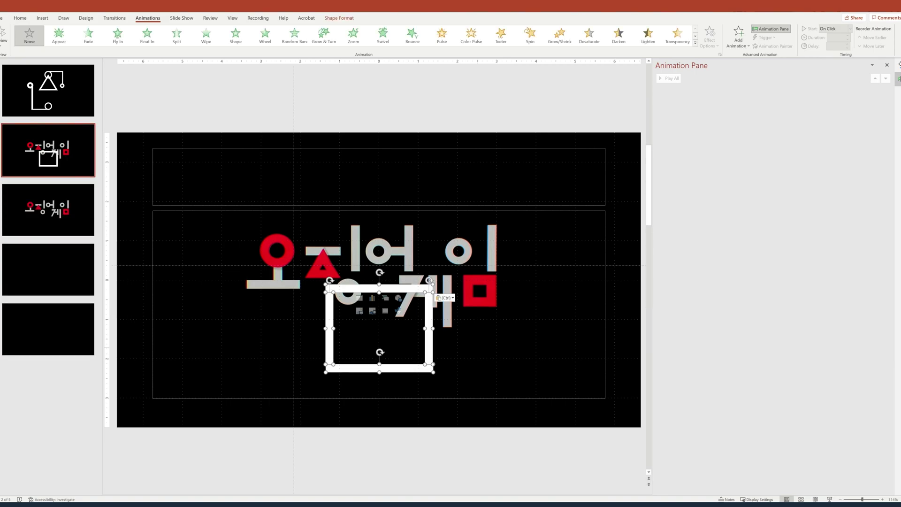
pyautogui.click(477, 347)
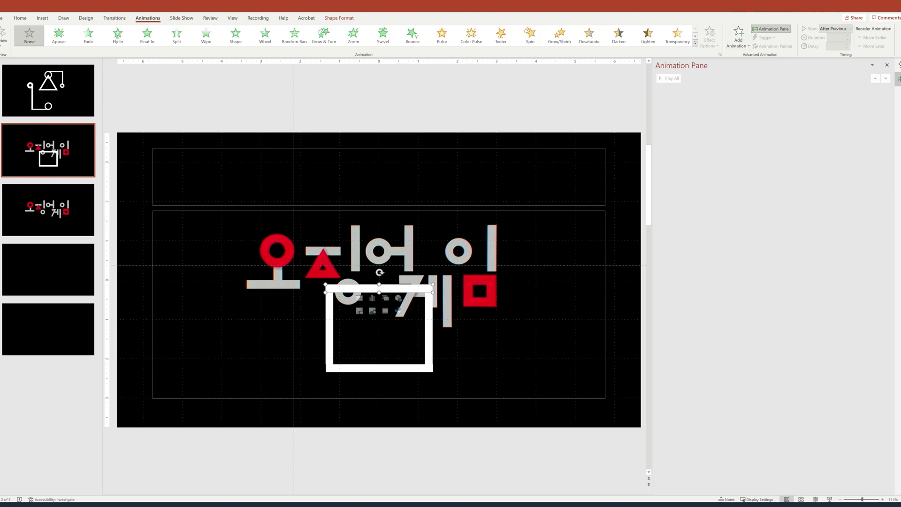
# Apply a Right motion path to the large square's top bar.
pyautogui.click(695, 43)
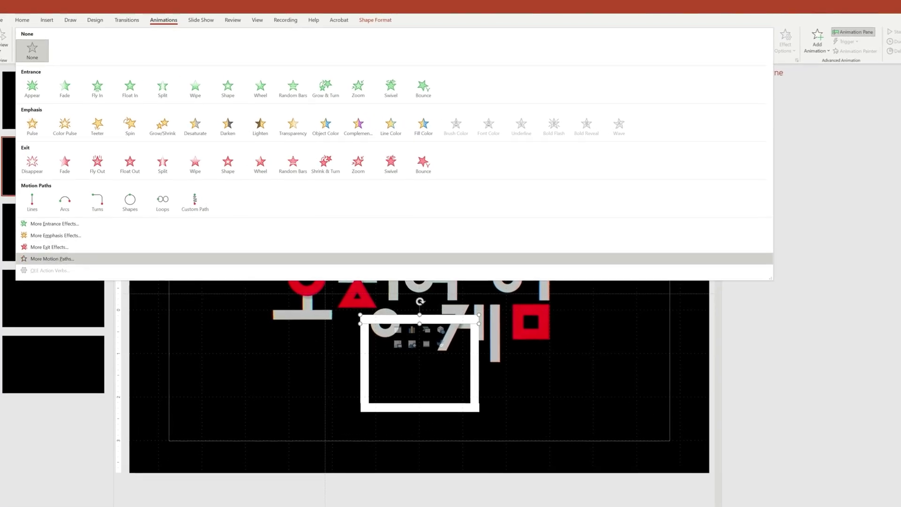
pyautogui.click(47, 234)
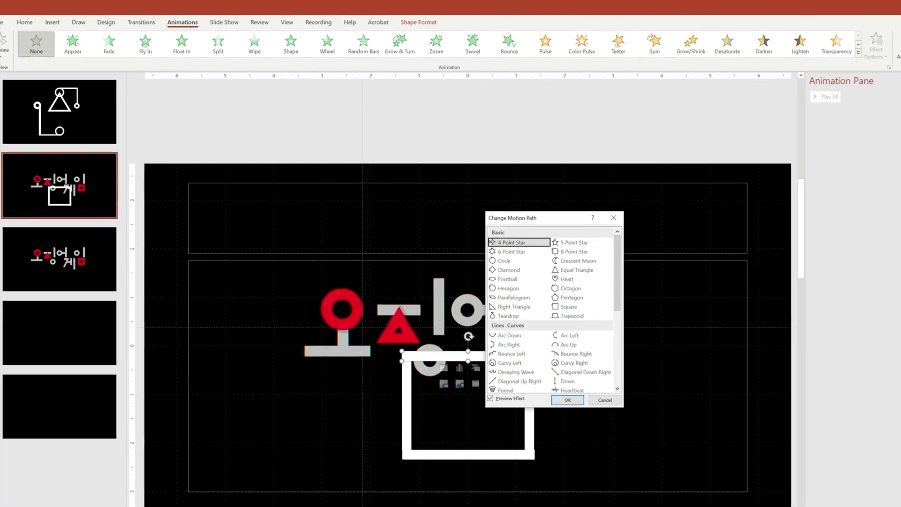
pyautogui.scroll(-2, 572, 335)
pyautogui.click(578, 352)
pyautogui.click(579, 408)
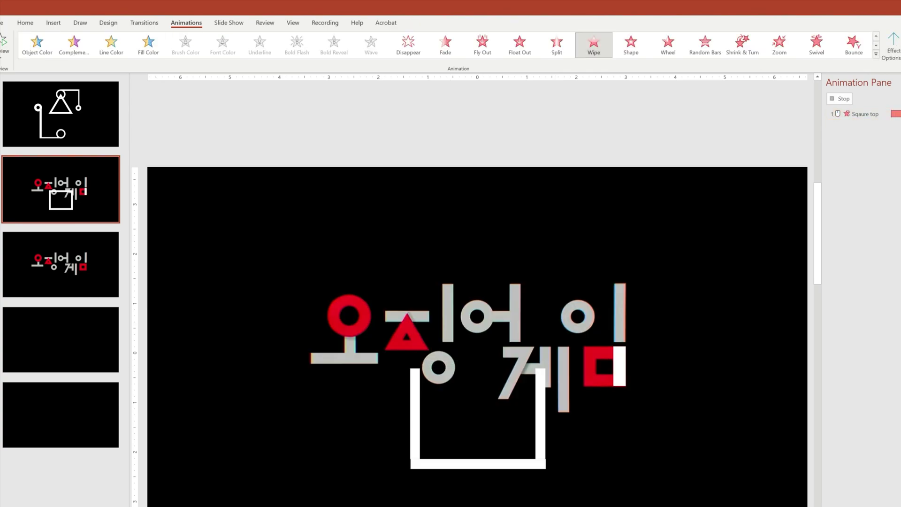
# Try the From Left direction for the top bar's Wipe exit and undo back to its motion path.
pyautogui.click(892, 47)
pyautogui.click(891, 111)
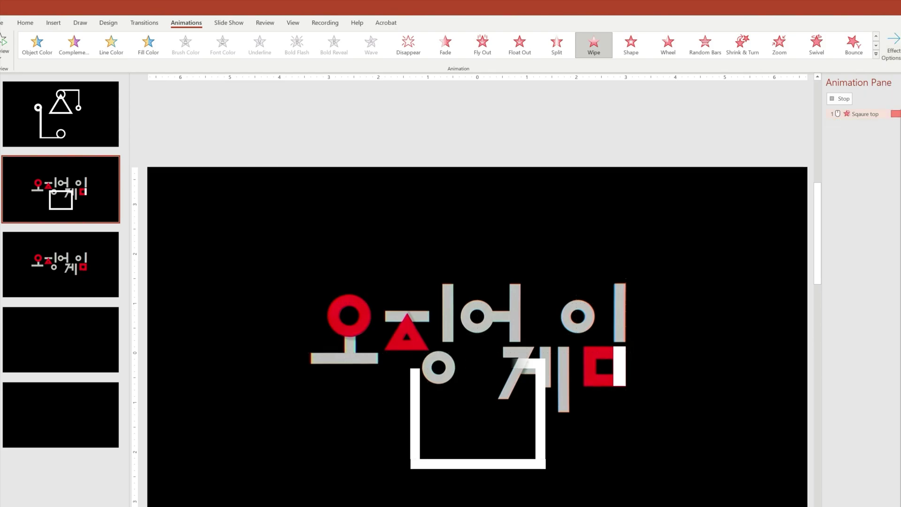
pyautogui.hotkey('ctrl', 'z')
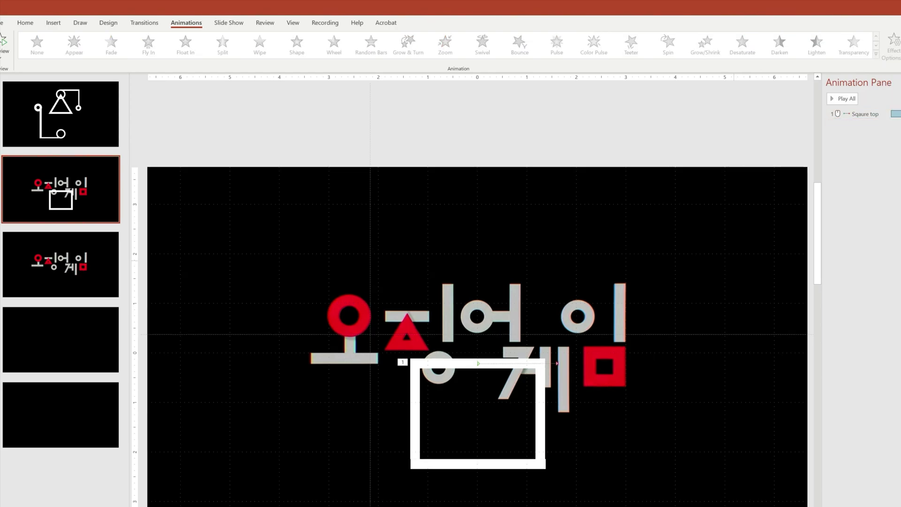
# Paste a vertical bar over the right side of the logo's red square and resize it to match that side.
pyautogui.hotkey('ctrl', 'v')
pyautogui.moveTo(422, 401); pyautogui.dragTo(617, 371)
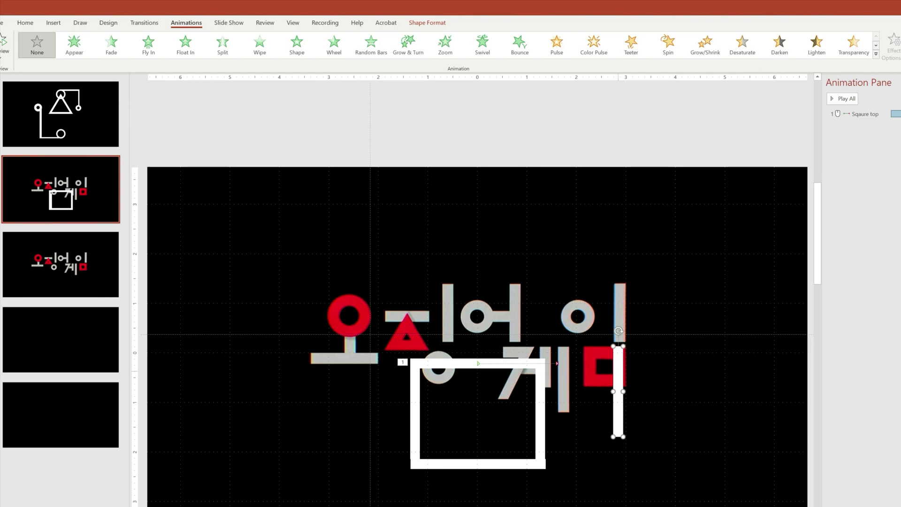
pyautogui.moveTo(623, 392); pyautogui.dragTo(628, 392)
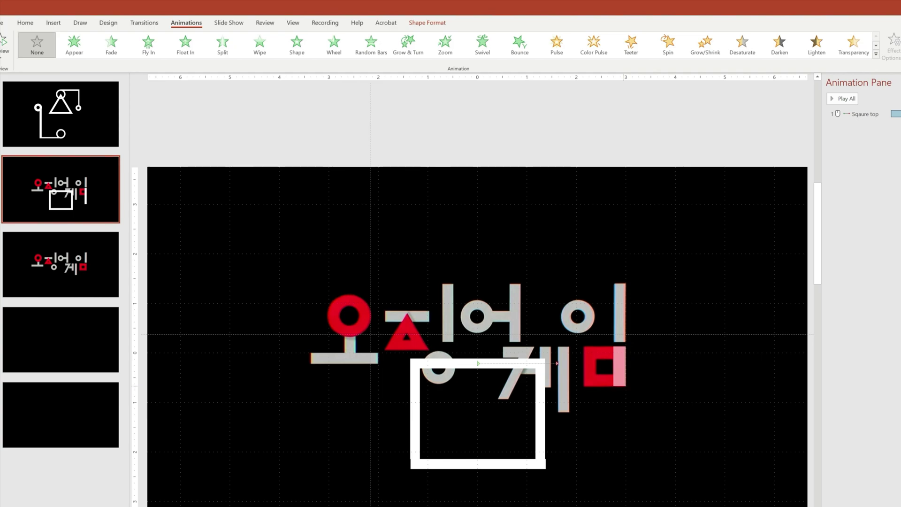
pyautogui.press('Escape')
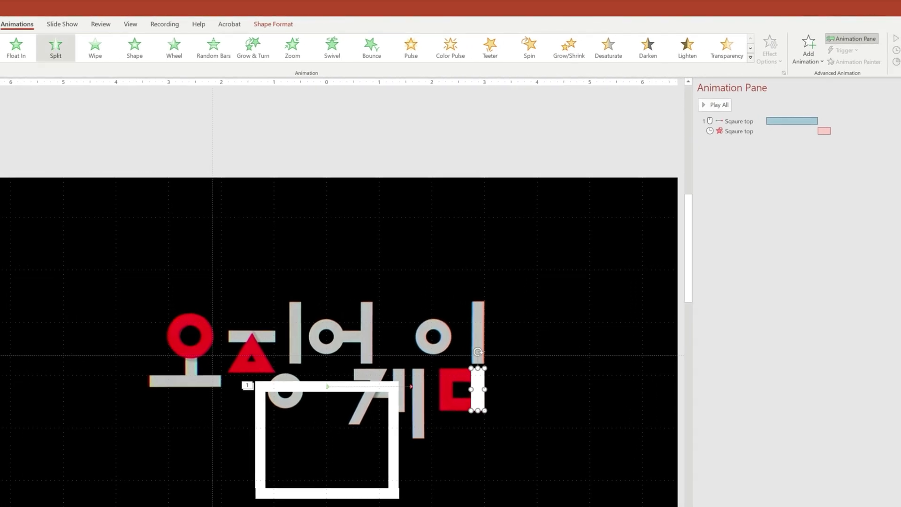
# Apply a Split entrance with the Horizontal Out direction to the bar covering the red square's right side.
pyautogui.click(55, 47)
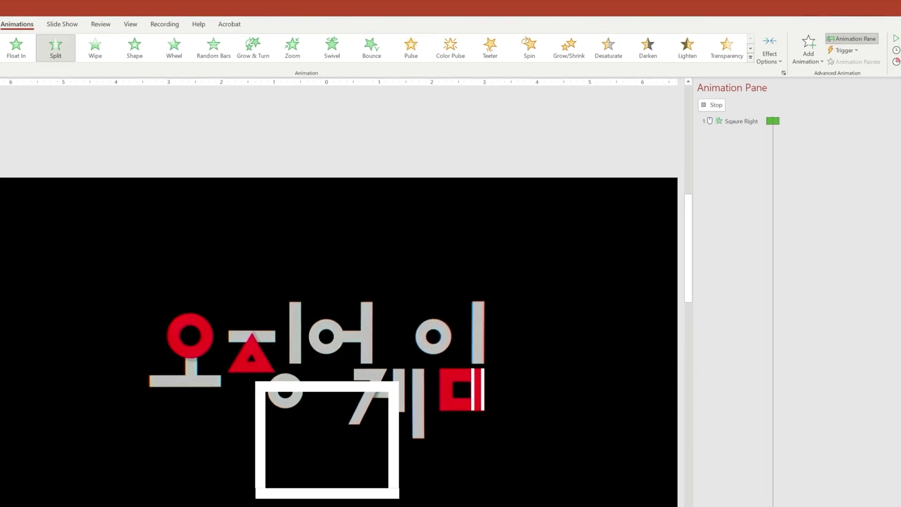
pyautogui.click(770, 51)
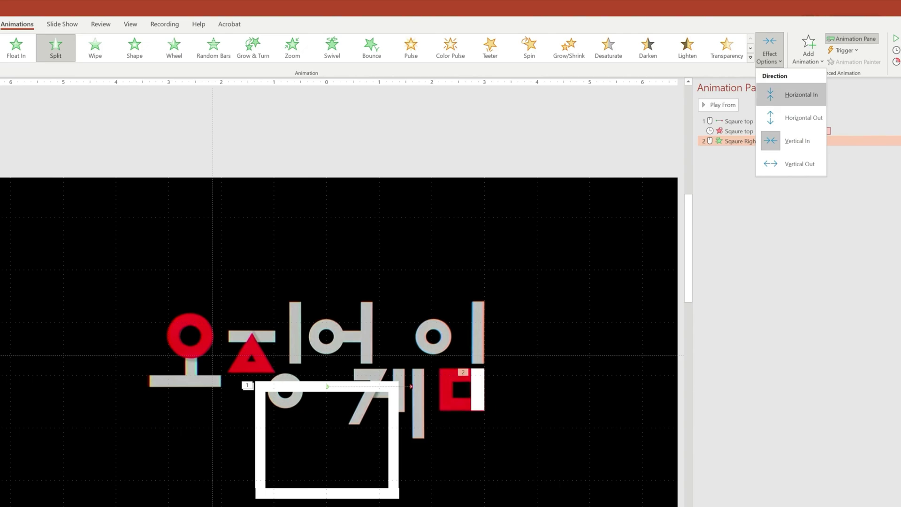
pyautogui.click(794, 117)
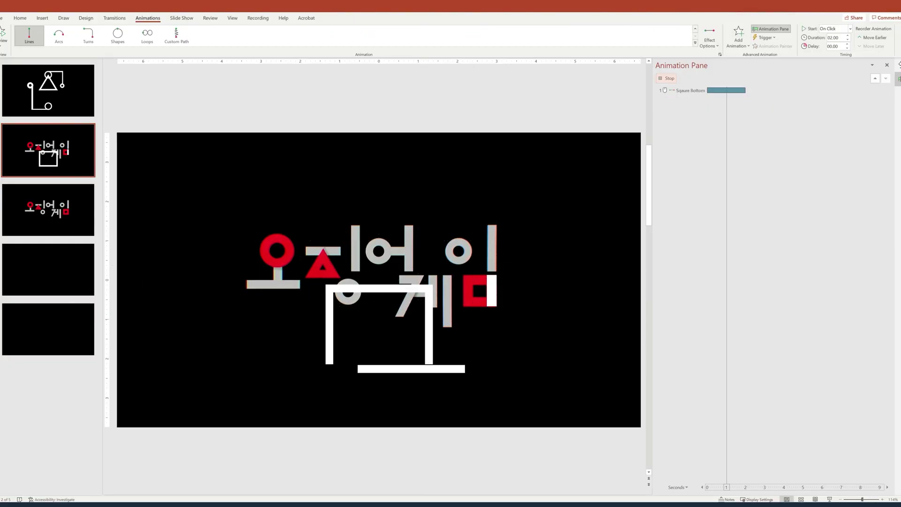
# Start the Square Right motion path after the previous animation and preview the sequence from the Square Bottom exit.
pyautogui.click(887, 121)
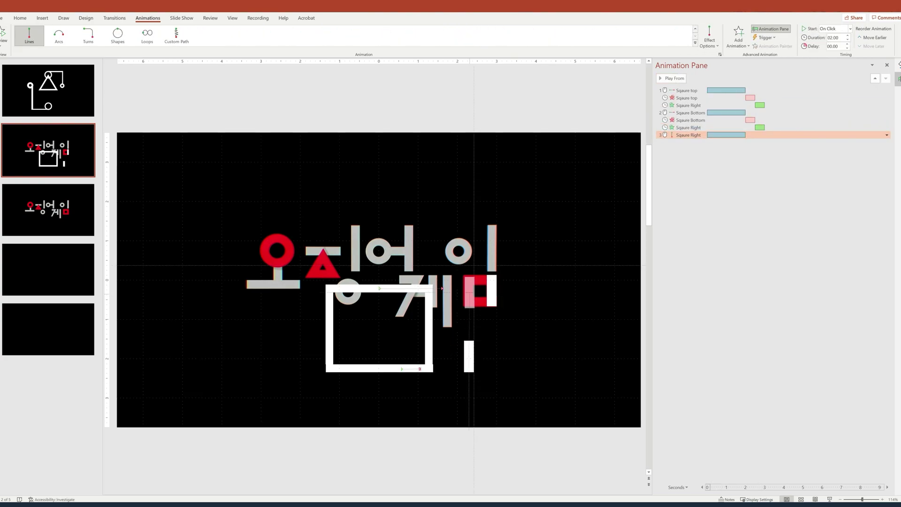
pyautogui.click(887, 135)
pyautogui.click(855, 161)
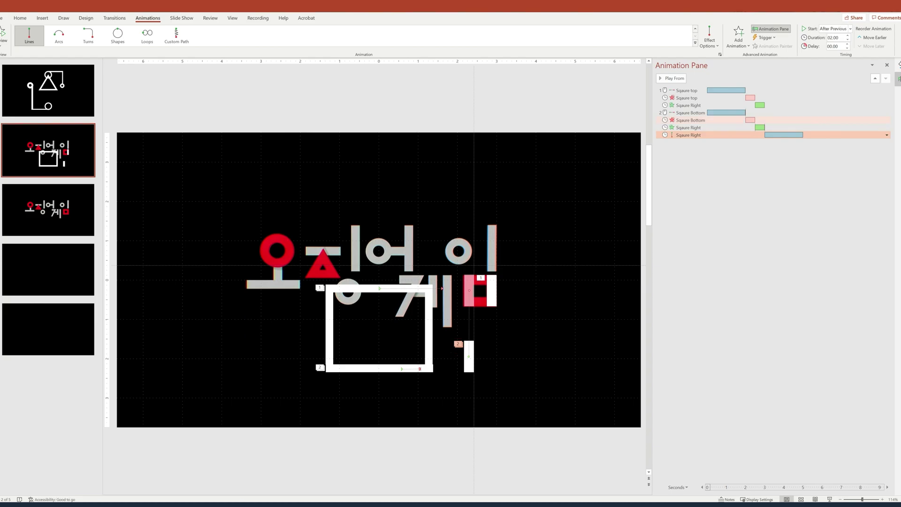
pyautogui.click(690, 120)
pyautogui.click(672, 79)
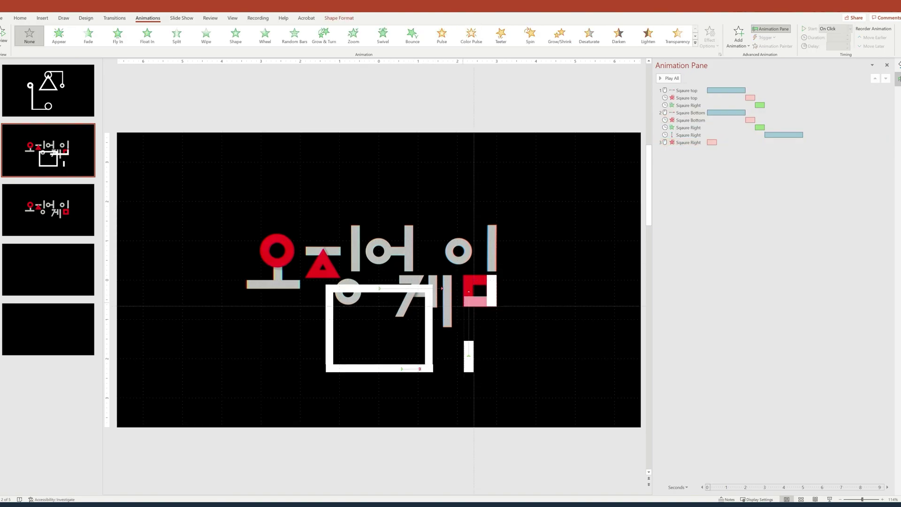
# Give the small bar for the red square's lower side a Wipe entrance and a rightward motion path.
pyautogui.click(206, 36)
pyautogui.click(738, 38)
pyautogui.click(686, 320)
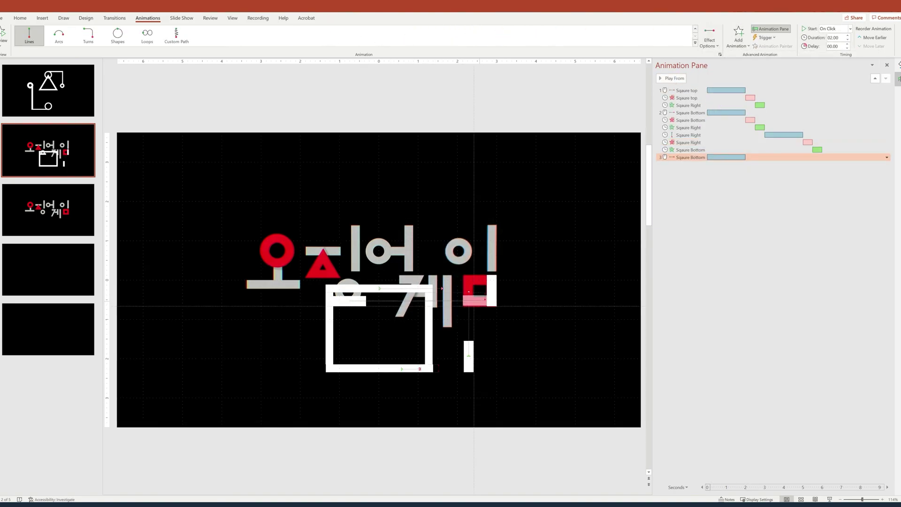
# Apply a Wipe exit to the large square's vertical bar named Square Left.
pyautogui.press('Escape')
pyautogui.click(429, 331)
pyautogui.click(695, 43)
pyautogui.click(177, 148)
# Duplicate the small horizontal bar, remove the copy's animations, and place it just left of the red square's upper side.
pyautogui.click(356, 301)
pyautogui.hotkey('ctrl', 'd')
pyautogui.click(29, 35)
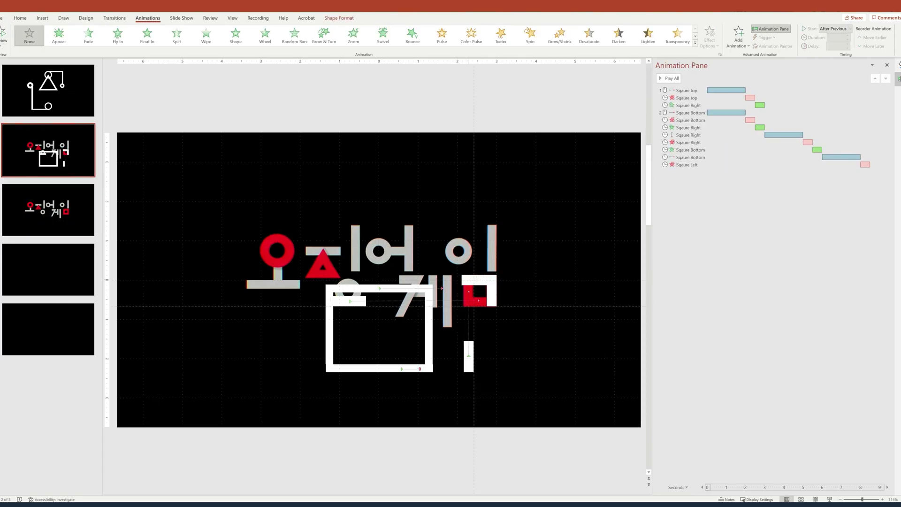
pyautogui.moveTo(480, 280); pyautogui.dragTo(442, 280)
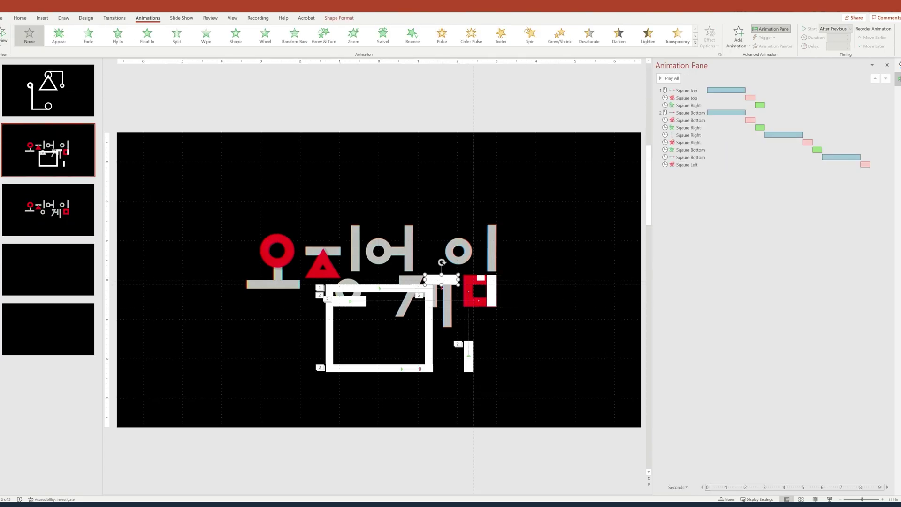
# Give the duplicated bar a Wipe entrance and a Right motion path, and preview the sequence from the Square top animation.
pyautogui.click(206, 36)
pyautogui.click(738, 37)
pyautogui.click(461, 258)
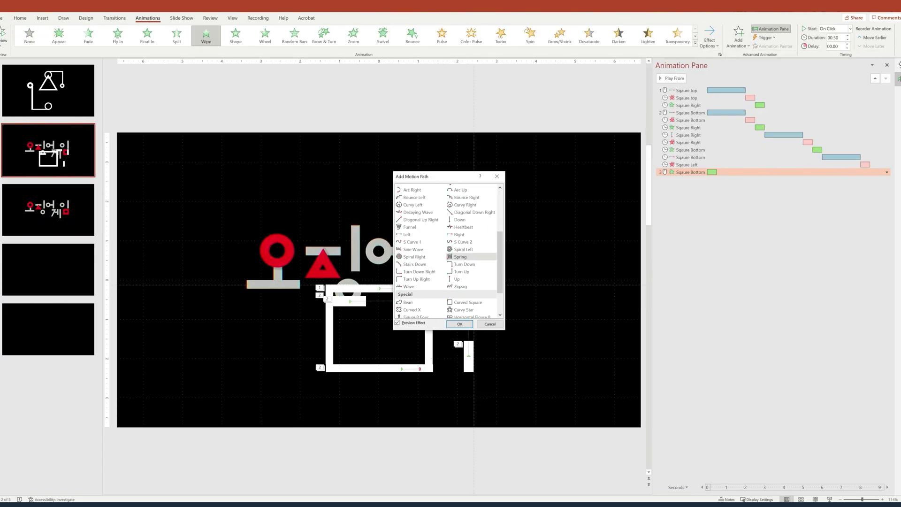
pyautogui.click(460, 324)
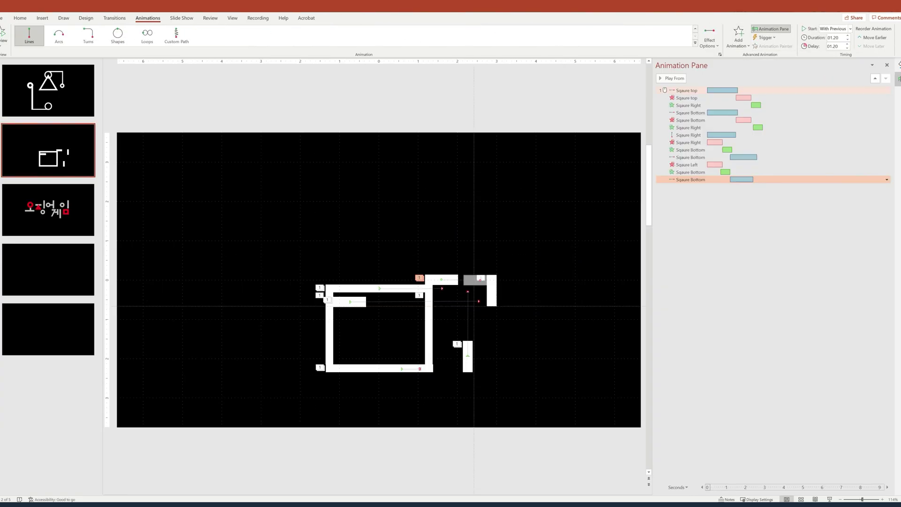
pyautogui.click(687, 90)
pyautogui.click(670, 78)
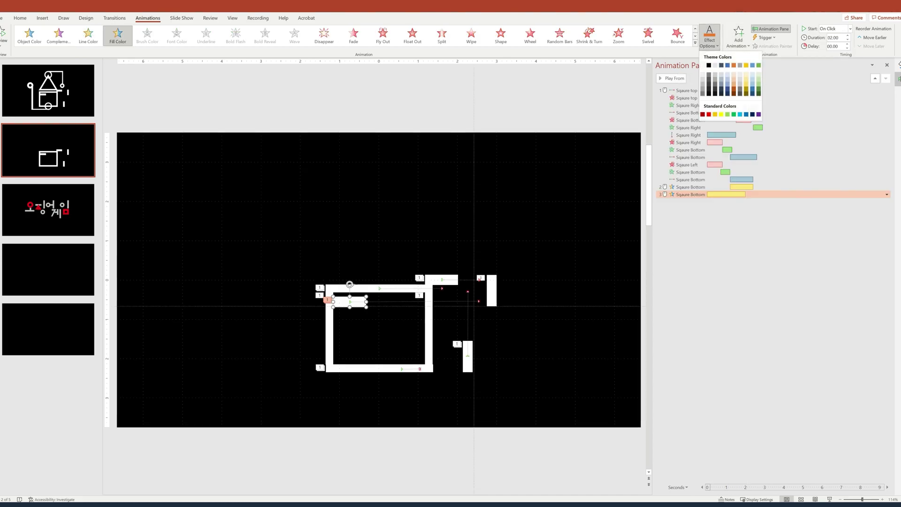
# Move the lower small bar's Fill Color emphasis directly after its motion path and add a Fill Color emphasis to the rightmost vertical bar.
pyautogui.click(351, 301)
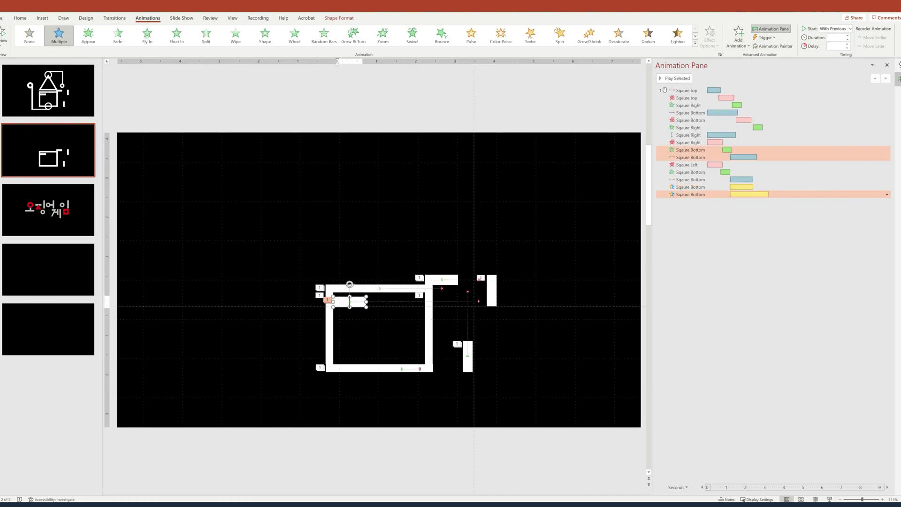
pyautogui.moveTo(691, 194); pyautogui.dragTo(691, 165)
pyautogui.click(492, 290)
pyautogui.click(738, 38)
pyautogui.click(800, 187)
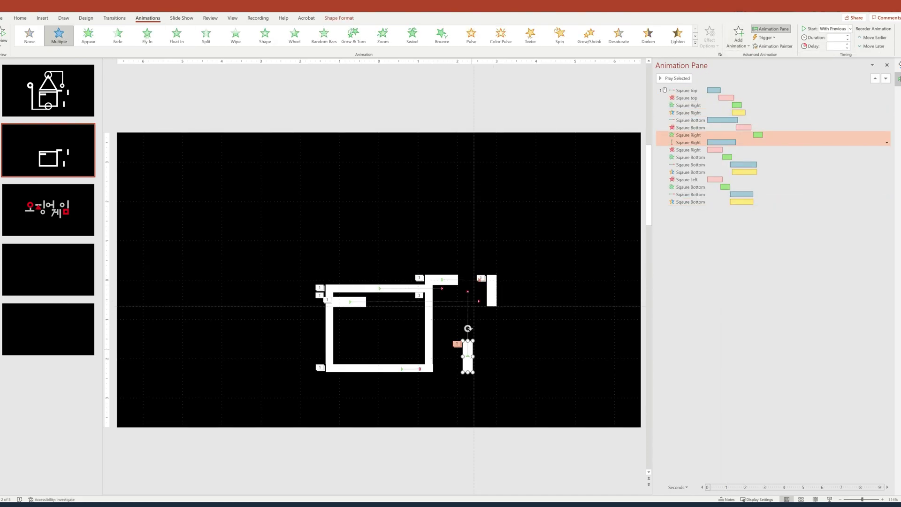
# Move the Square Right Fill Color emphasis directly after its motion path and delay it slightly on the timeline.
pyautogui.moveTo(689, 209); pyautogui.dragTo(689, 147)
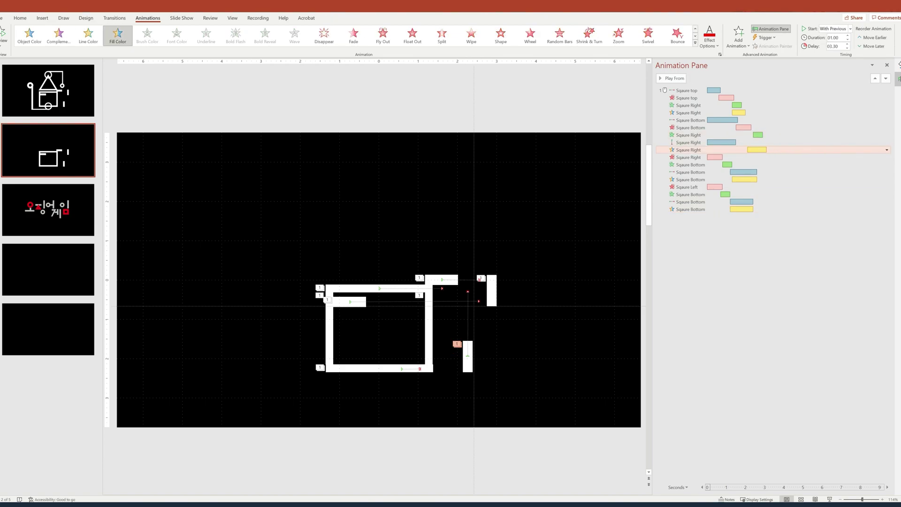
pyautogui.moveTo(757, 150); pyautogui.dragTo(760, 149)
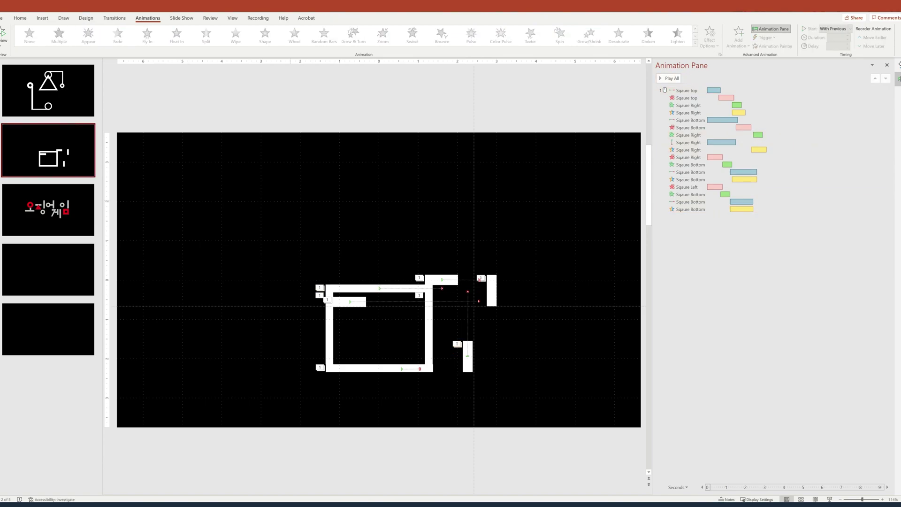
# Copy all the animated square pieces from slide 2 onto the triangle-and-circles slide 1.
pyautogui.moveTo(207, 104); pyautogui.dragTo(566, 457)
pyautogui.click(49, 90)
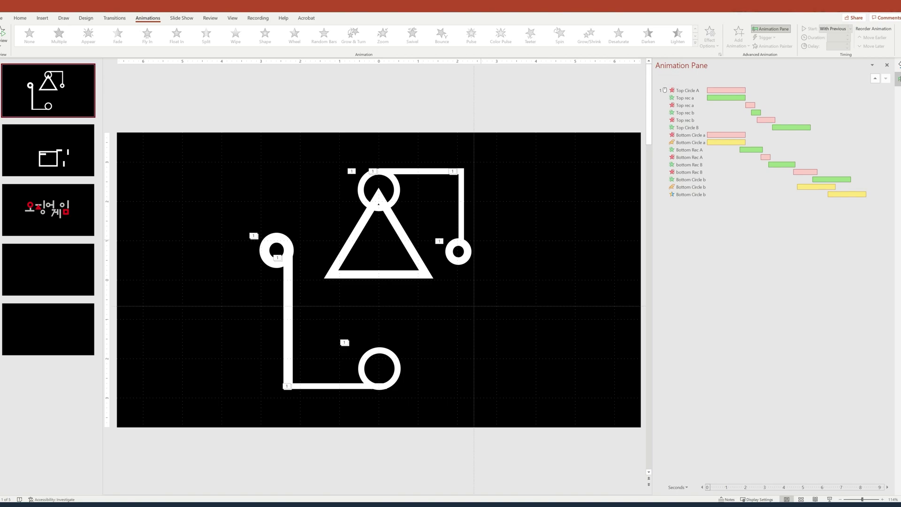
pyautogui.hotkey('ctrl', 'v')
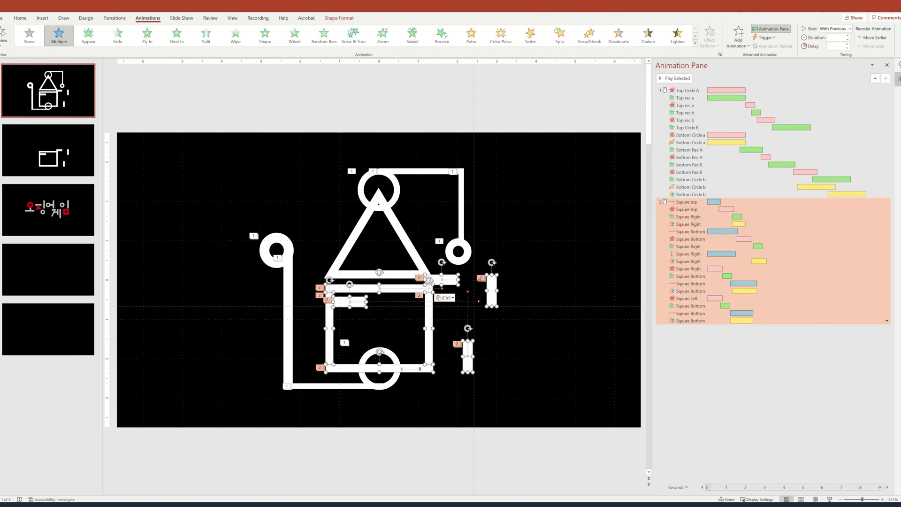
pyautogui.press('Escape')
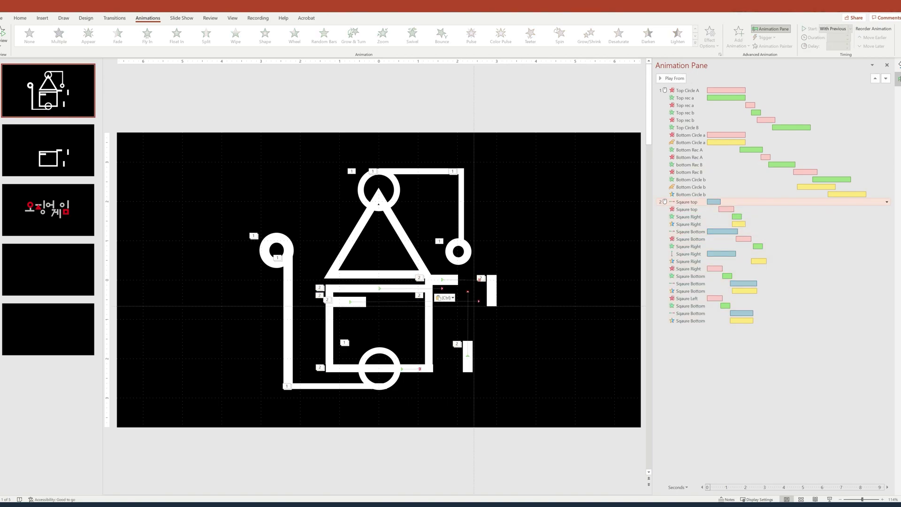
# Set the pasted Square top motion path to start With Previous.
pyautogui.click(687, 202)
pyautogui.click(886, 202)
pyautogui.click(855, 219)
# Preview slide 1 from Top Circle A, and lengthen and delay the Square top and Square Right animations on the timeline.
pyautogui.click(687, 90)
pyautogui.click(671, 78)
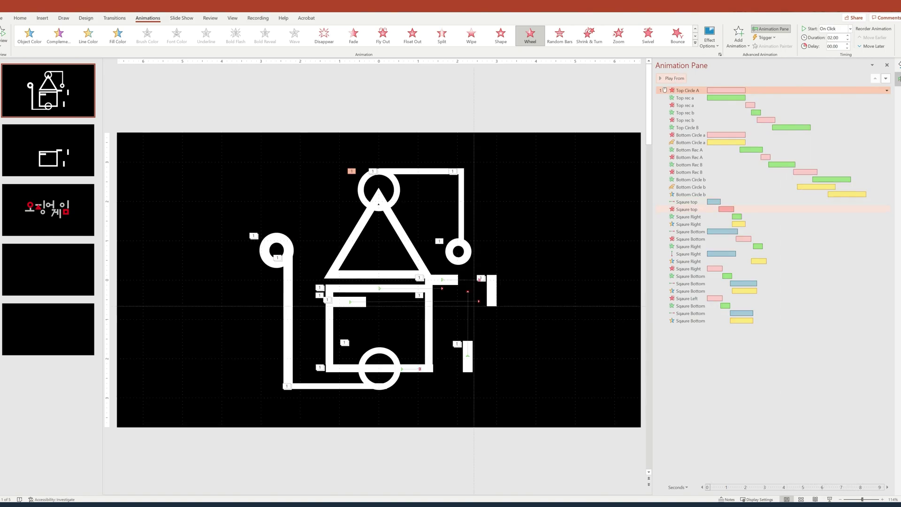
pyautogui.moveTo(720, 201); pyautogui.dragTo(746, 216)
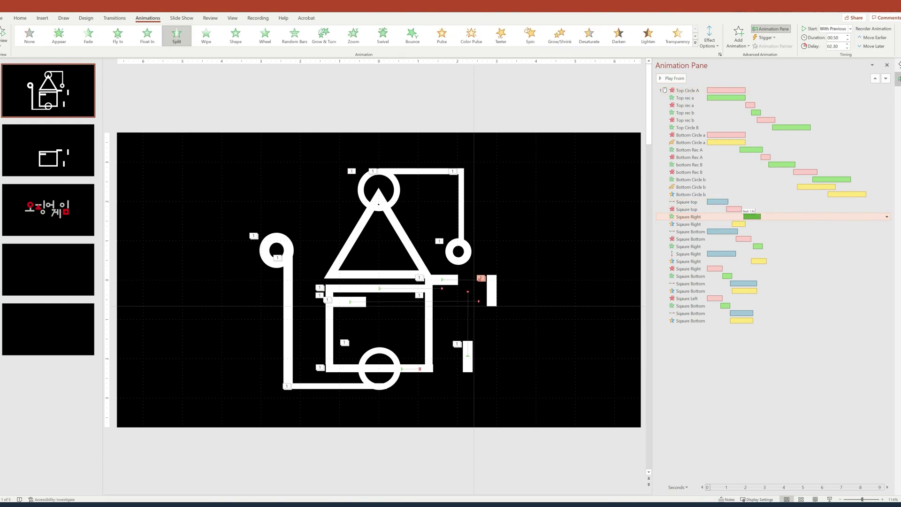
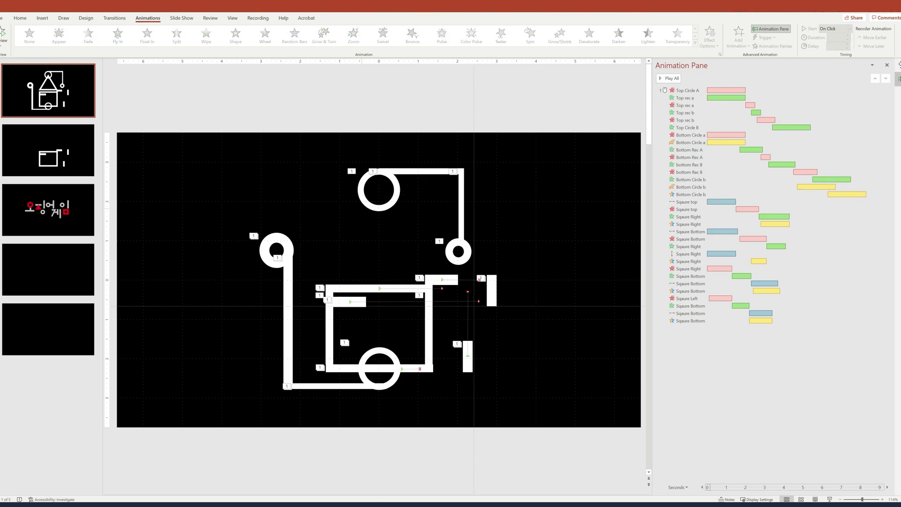
# Switch to the separate blank black presentation and paste the white triangle onto its slide.
pyautogui.hotkey('alt', 'Tab')
pyautogui.hotkey('ctrl', 'v')
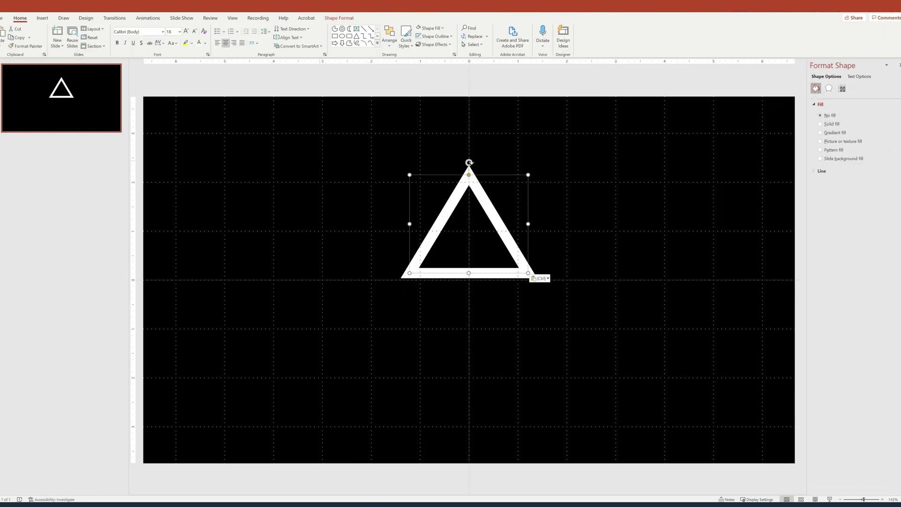
pyautogui.press('Escape')
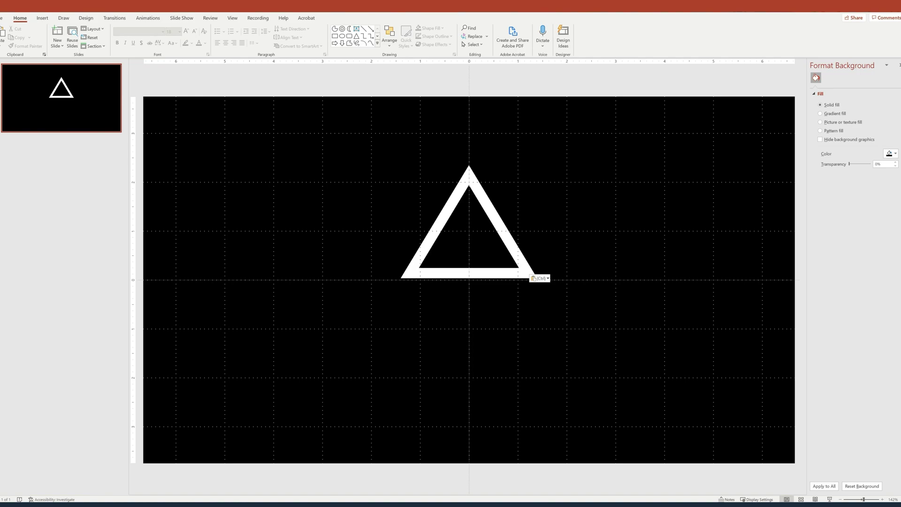
# Draw a rectangle about 2.61 inches wide and 0.26 inches high over the triangle's base.
pyautogui.moveTo(400, 269)
pyautogui.mouseDown()
pyautogui.moveTo(544, 280)
pyautogui.moveTo(529, 274)
pyautogui.mouseUp()
pyautogui.press('Up')
pyautogui.press('Escape')
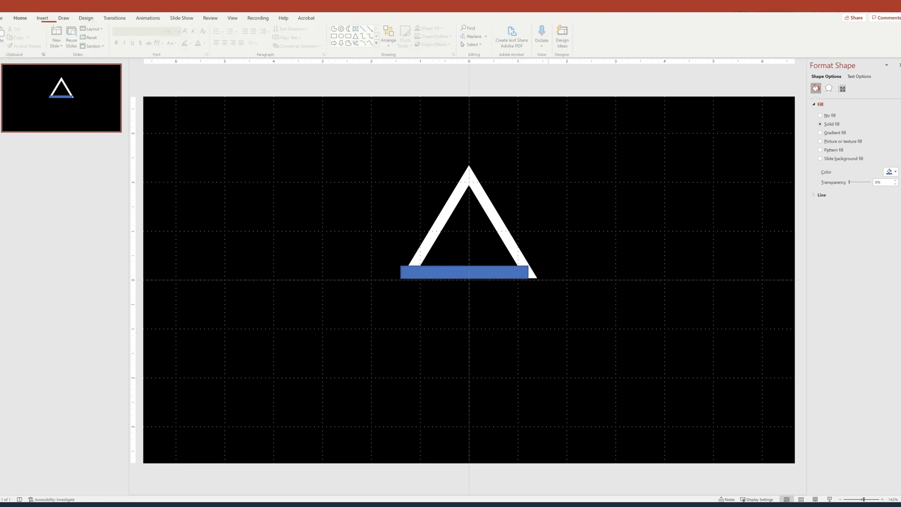
# Fill the rectangle over the triangle's base with white and remove its outline.
pyautogui.click(464, 273)
pyautogui.click(339, 18)
pyautogui.click(255, 28)
pyautogui.click(242, 45)
pyautogui.click(260, 36)
pyautogui.click(258, 114)
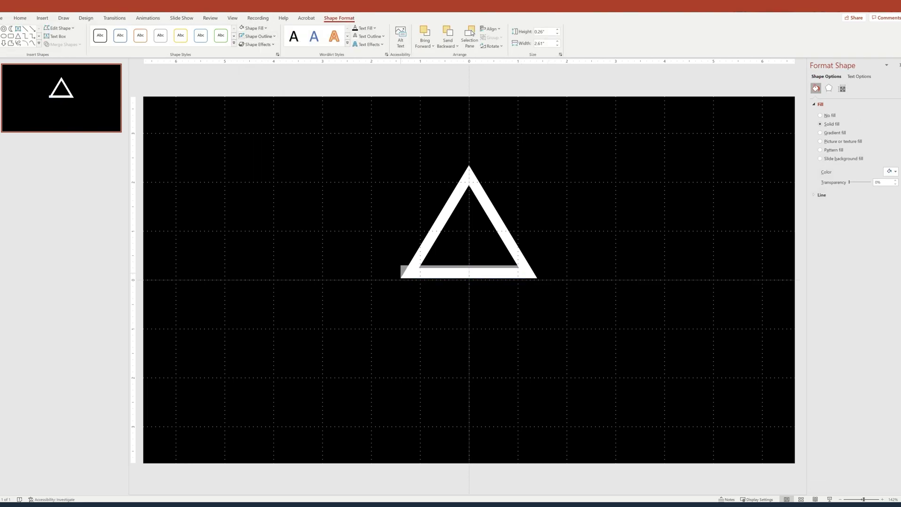
# Edit the white rectangle's points so its ends slant along the triangle's sides.
pyautogui.rightClick(419, 273)
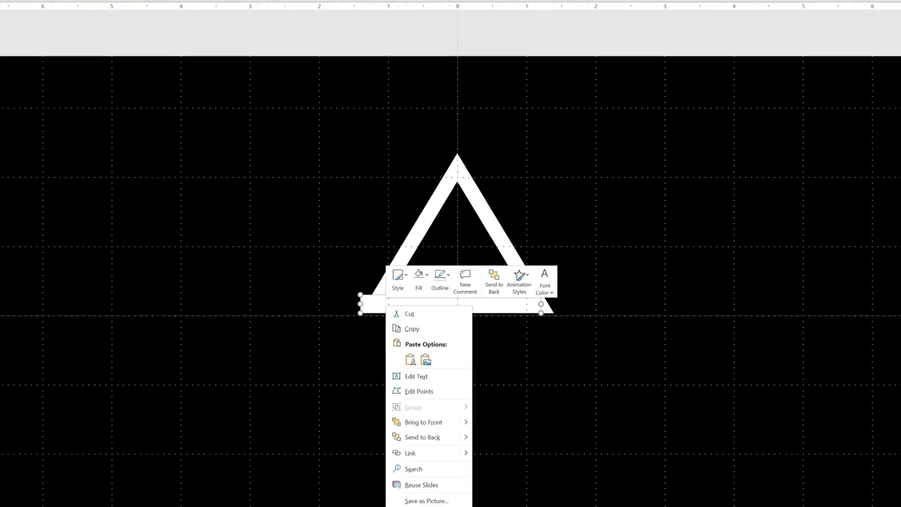
pyautogui.click(396, 450)
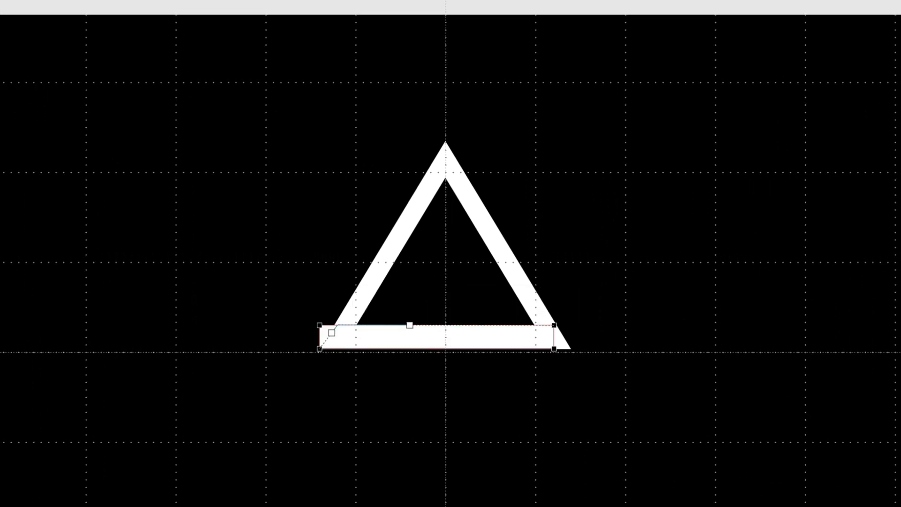
pyautogui.press('Escape')
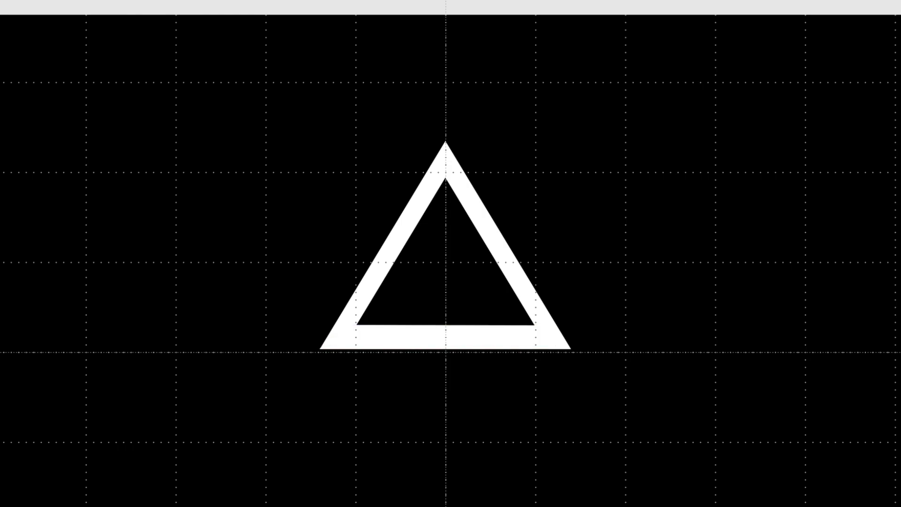
# Duplicate the triangle slide and shrink the copy's triangle toward the right end of the base bar.
pyautogui.click(379, 270)
pyautogui.rightClick(77, 105)
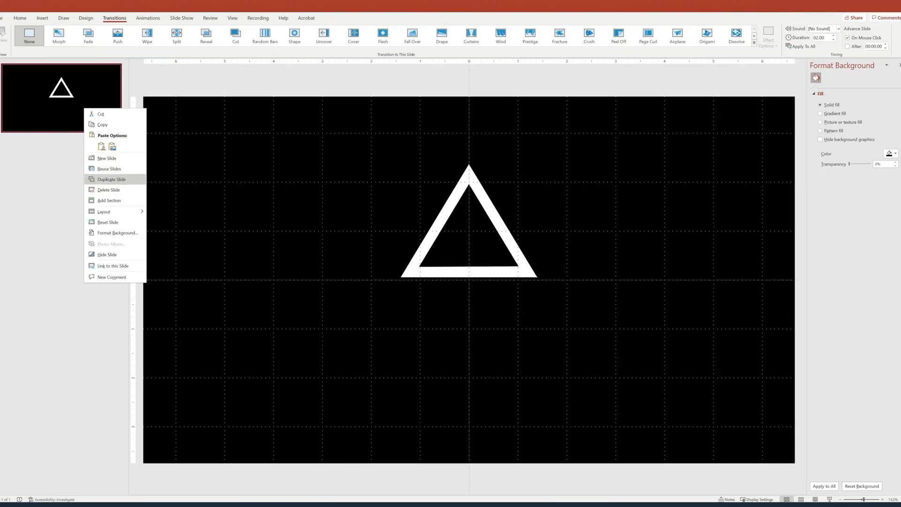
pyautogui.click(99, 179)
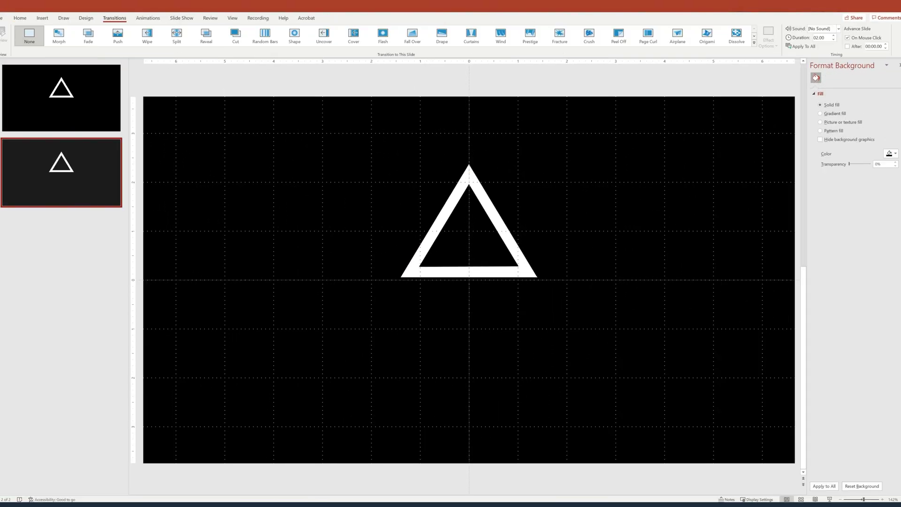
pyautogui.click(448, 208)
pyautogui.moveTo(408, 172); pyautogui.dragTo(486, 235)
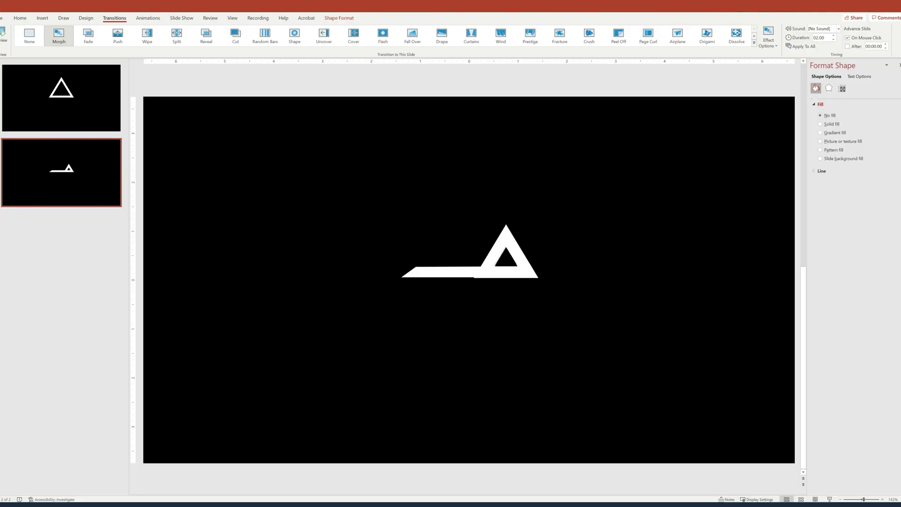
# Duplicate slide 2 and move the small triangle to the left end of the bar on the new slide.
pyautogui.rightClick(173, 421)
pyautogui.click(100, 244)
pyautogui.click(500, 249)
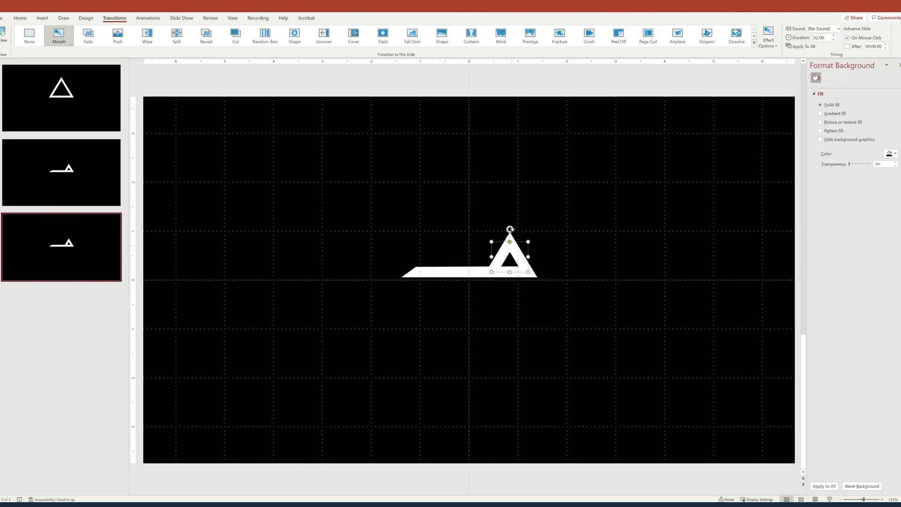
pyautogui.moveTo(501, 249); pyautogui.dragTo(417, 249)
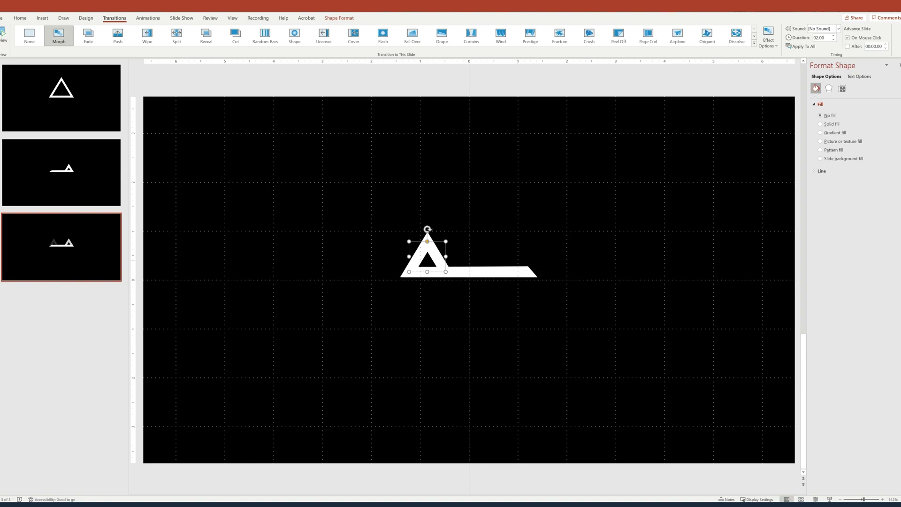
# Shorten the bar on slide 3 to the small triangle's base and apply the Morph transition.
pyautogui.click(521, 269)
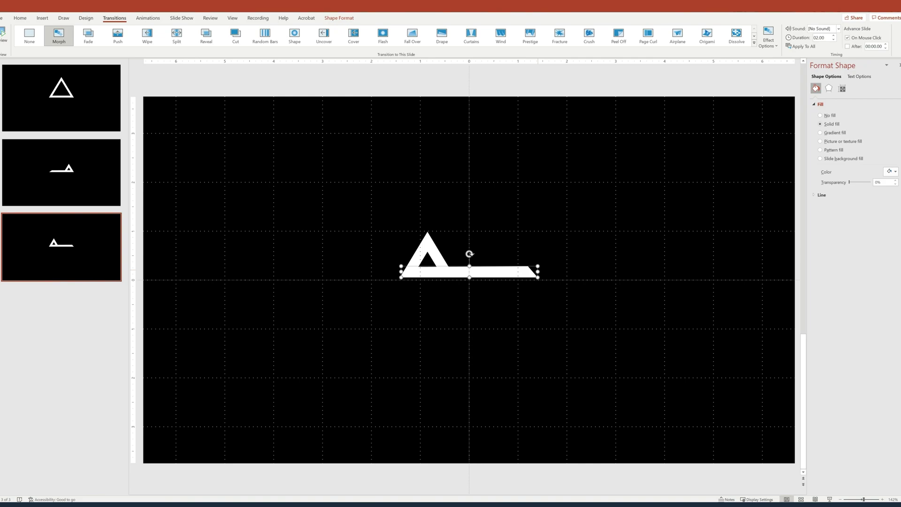
pyautogui.moveTo(538, 271); pyautogui.dragTo(504, 269)
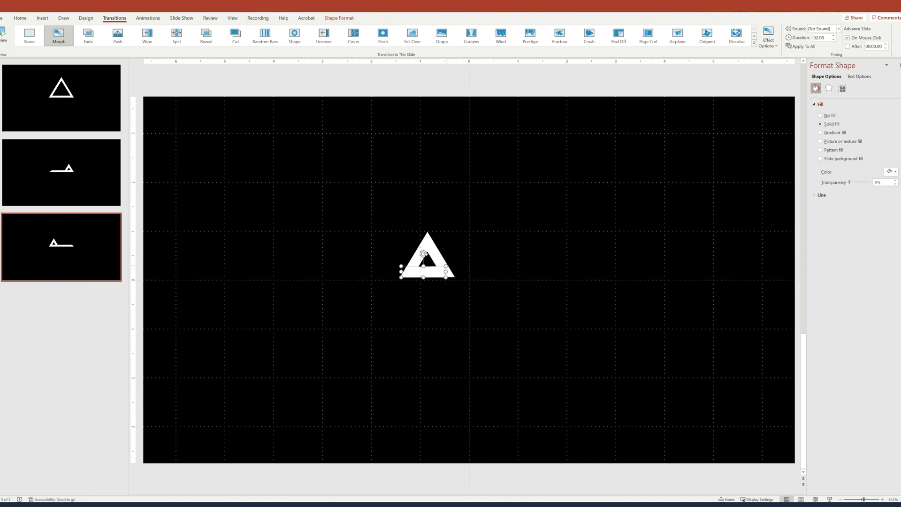
pyautogui.click(492, 238)
pyautogui.click(59, 35)
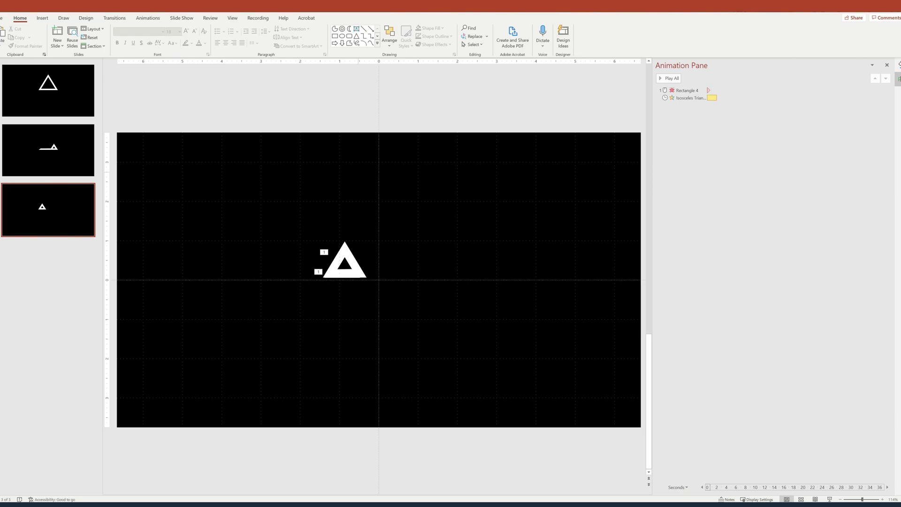
# Use a pasted Korean logo picture on slide 3 to size a white bar to 0.91 by 0.23 inches, and delete the picture.
pyautogui.hotkey('ctrl', 'v')
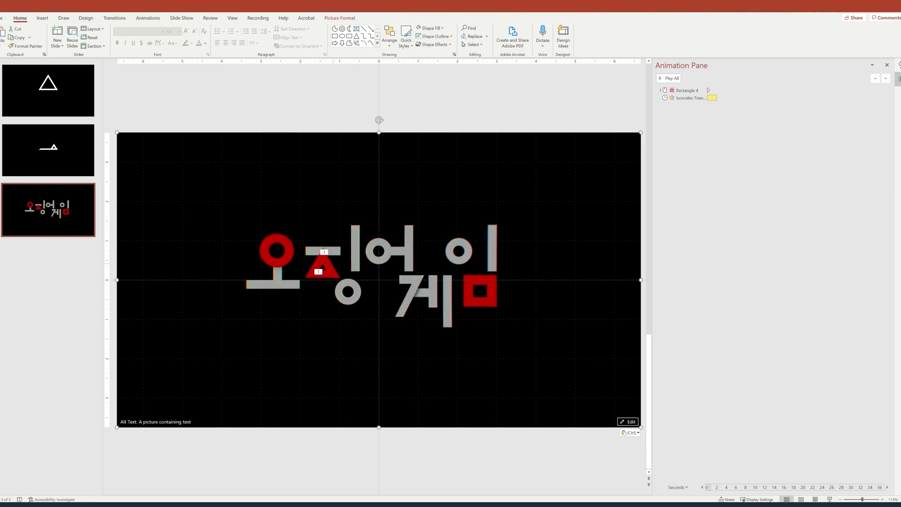
pyautogui.press('Delete')
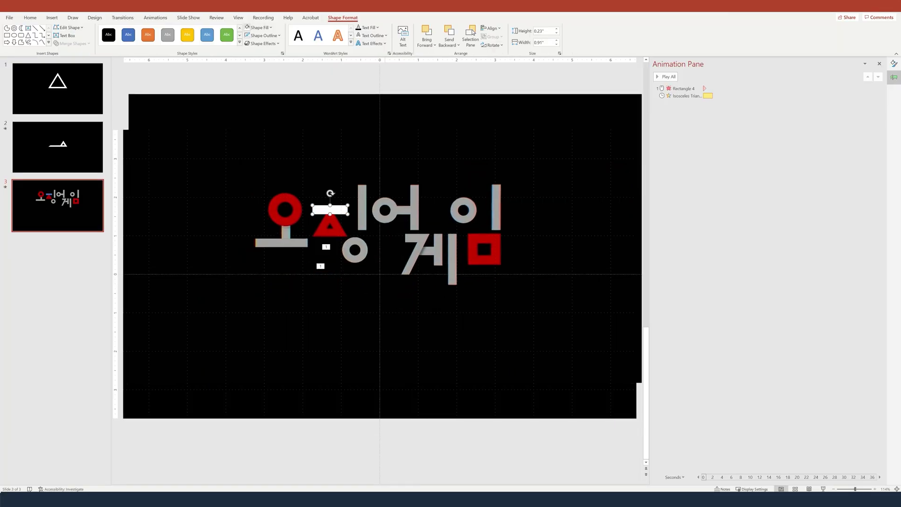
pyautogui.click(367, 135)
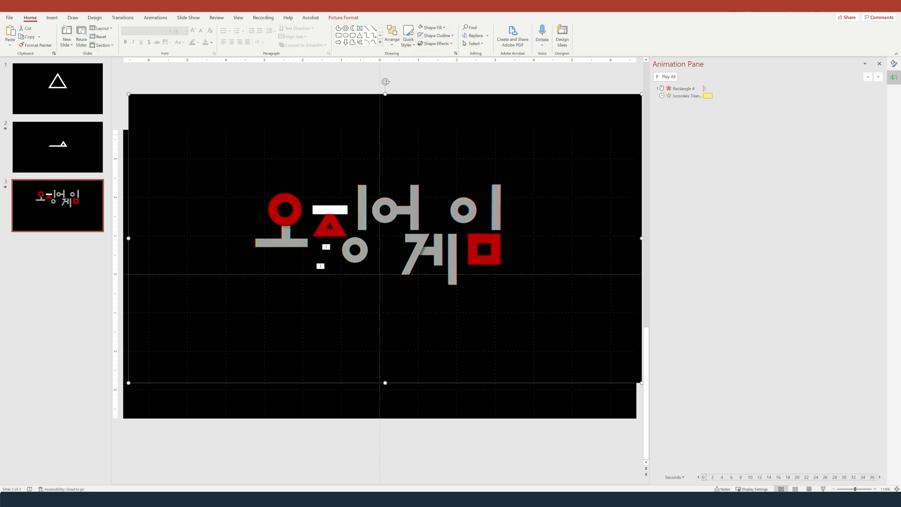
pyautogui.press('Delete')
# Place the white bar across the small triangle's apex and send it to the back.
pyautogui.moveTo(332, 210); pyautogui.dragTo(347, 230)
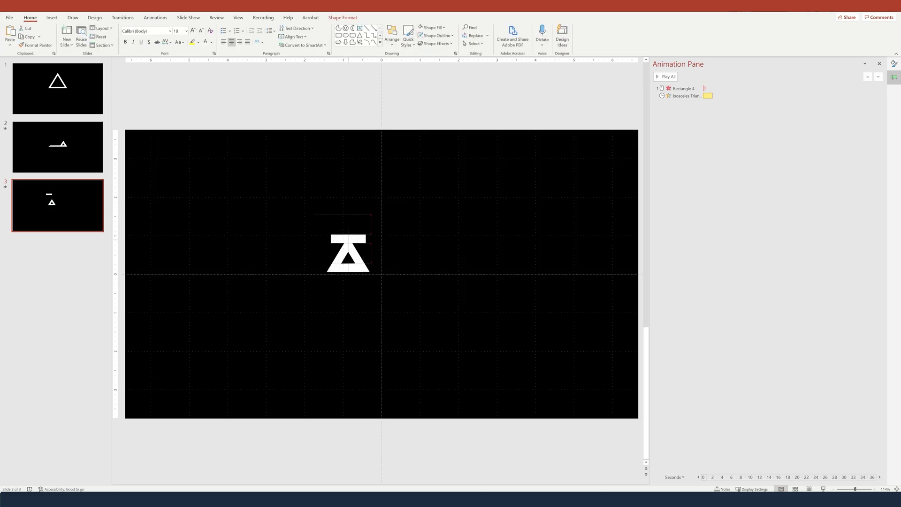
pyautogui.rightClick(335, 235)
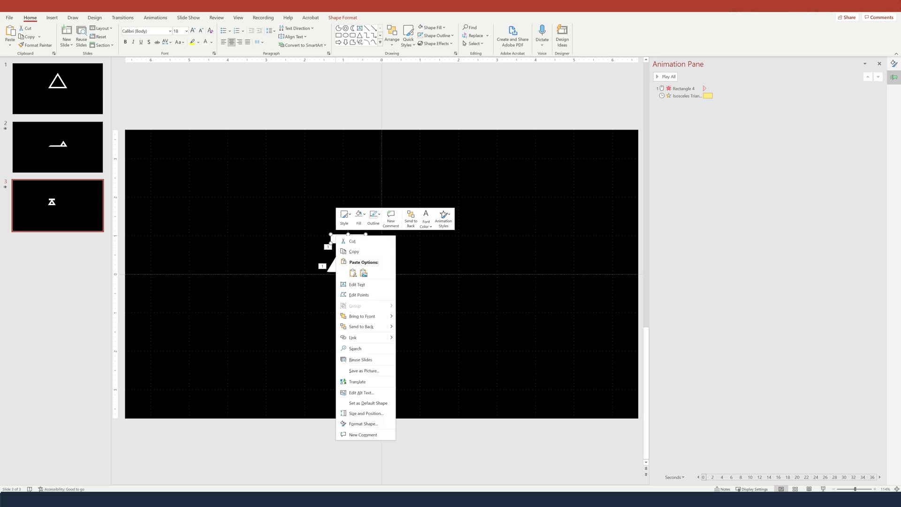
pyautogui.click(360, 327)
pyautogui.click(665, 76)
# Paste the white bar onto slide 2 and shrink it to a small sliver away from the triangle.
pyautogui.click(57, 147)
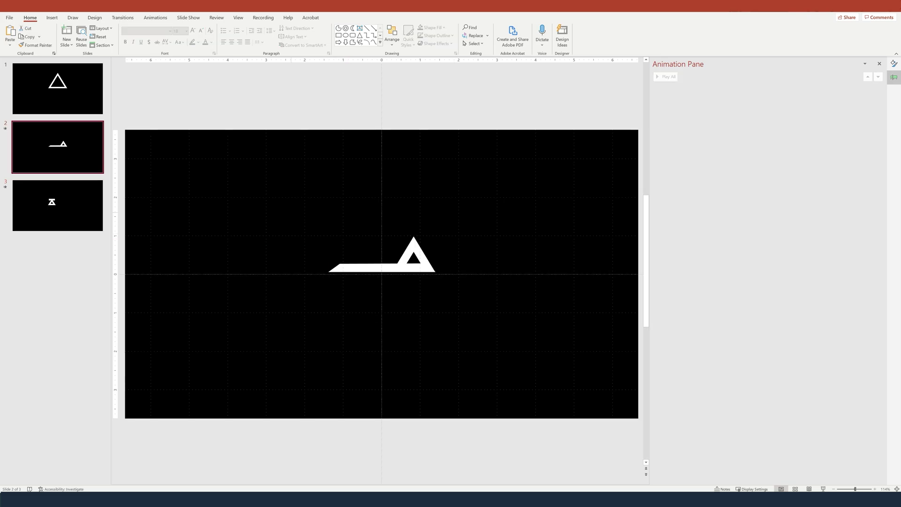
pyautogui.hotkey('ctrl', 'v')
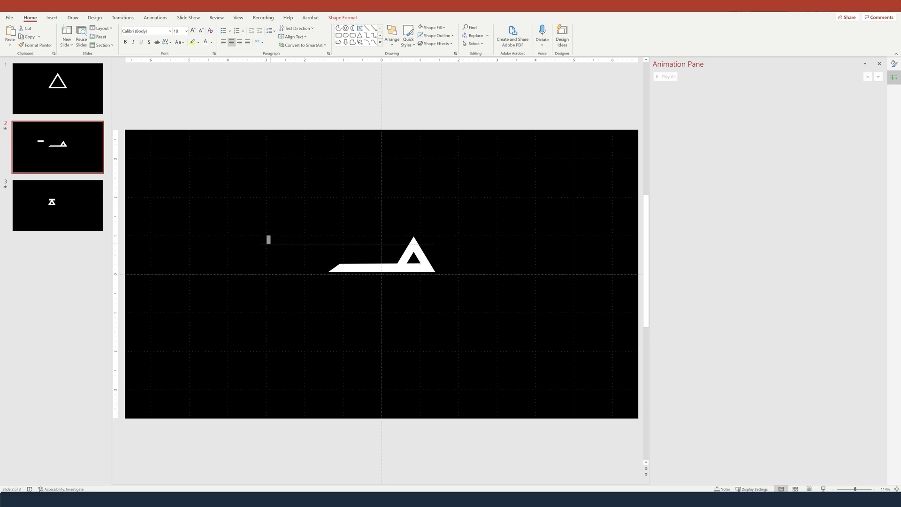
pyautogui.moveTo(270, 243); pyautogui.dragTo(270, 243)
# Apply the Morph transition to slide 3 with the barred triangle.
pyautogui.click(57, 205)
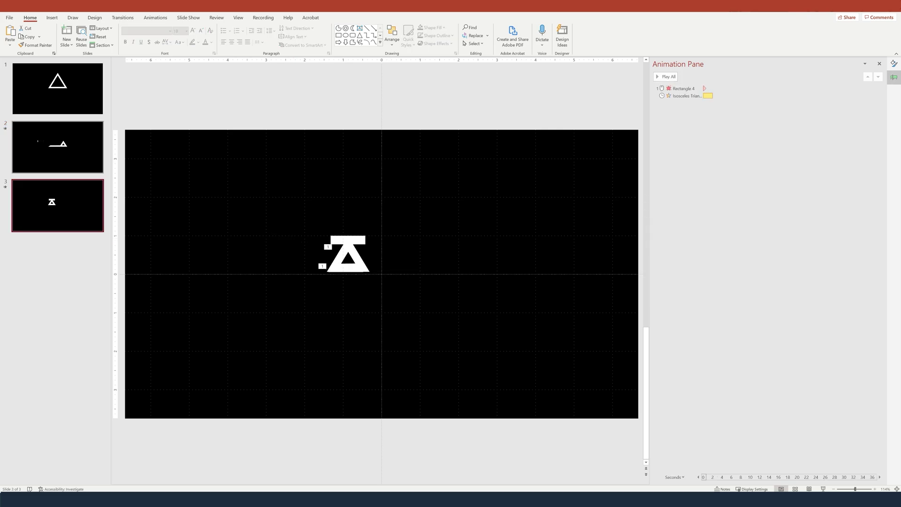
pyautogui.click(123, 17)
pyautogui.click(68, 36)
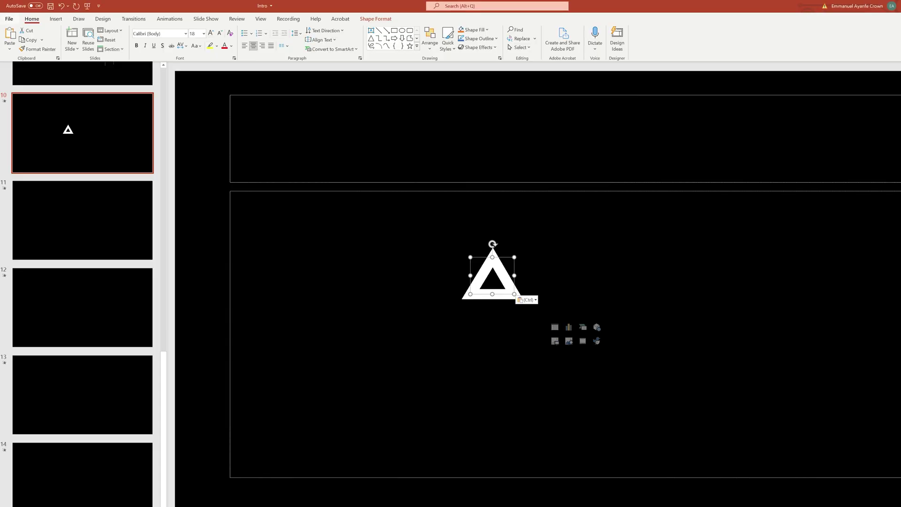
# Export the Intro presentation as a Full HD (1080p) video with 5 seconds spent on each slide.
pyautogui.click(9, 19)
pyautogui.click(22, 193)
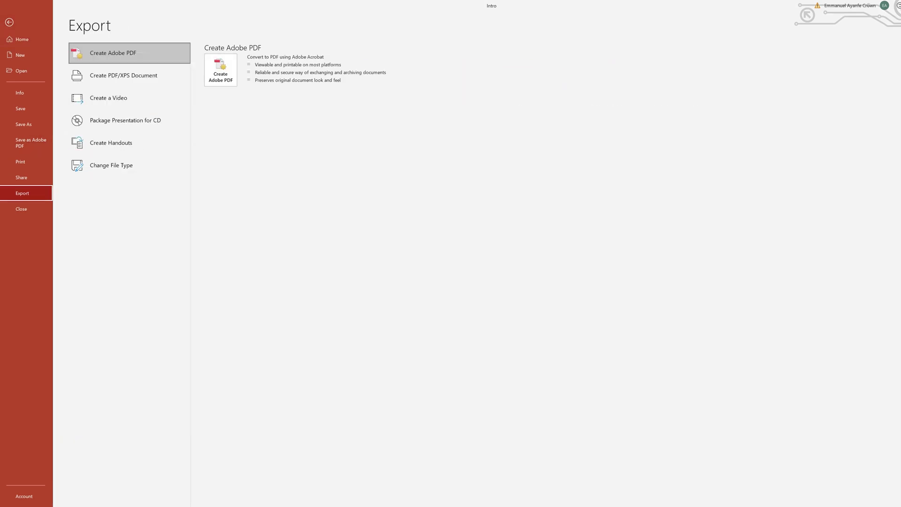
pyautogui.click(129, 98)
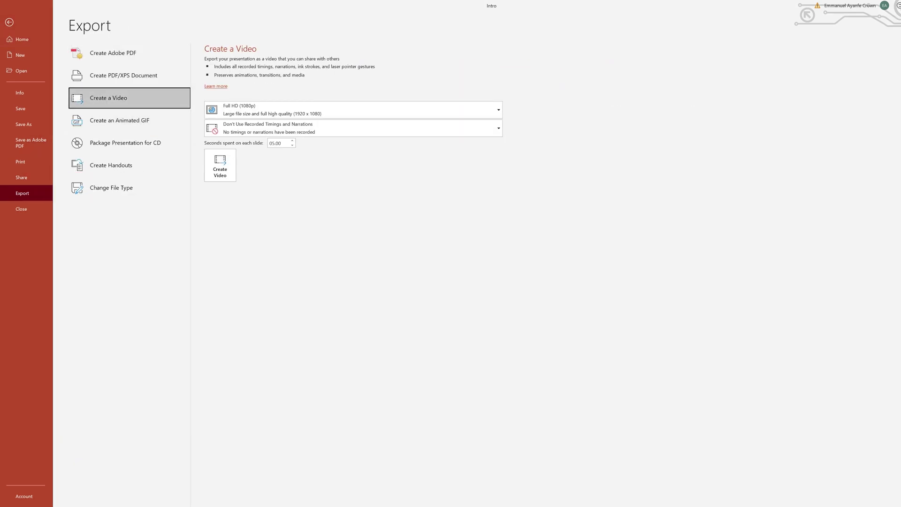
pyautogui.click(220, 166)
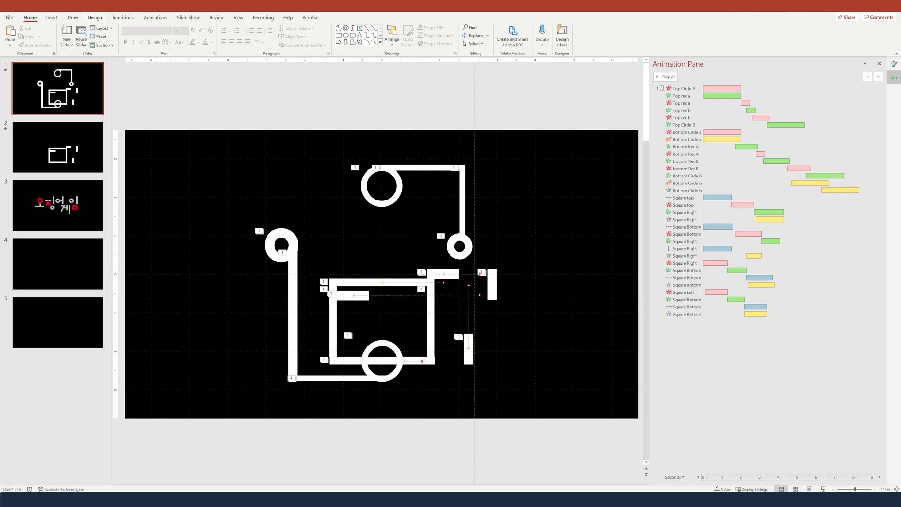
# Insert the Triangle-Animation video from this device onto slide 1 and send it behind the white shapes.
pyautogui.click(52, 17)
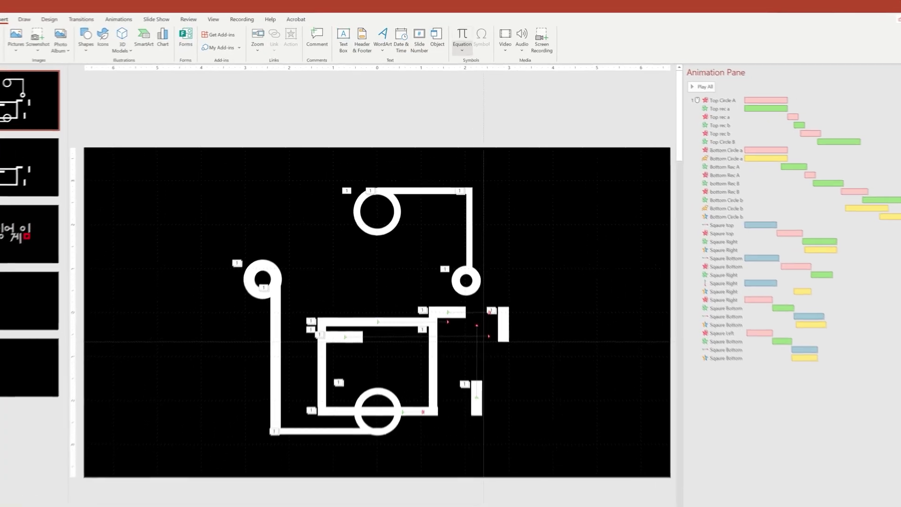
pyautogui.click(494, 35)
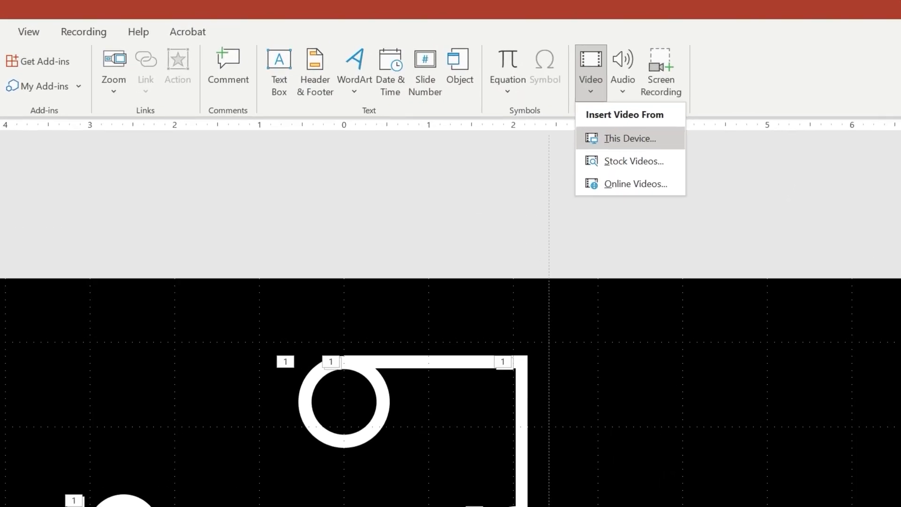
pyautogui.click(584, 111)
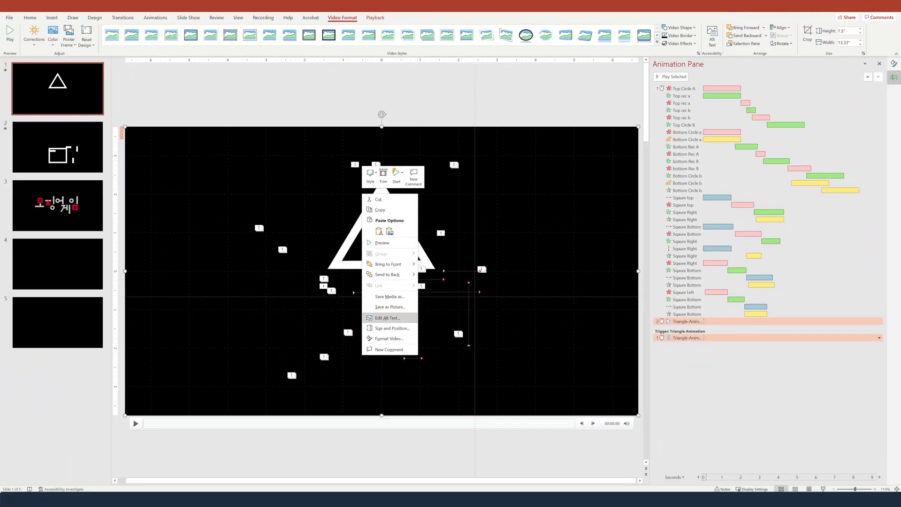
pyautogui.click(387, 274)
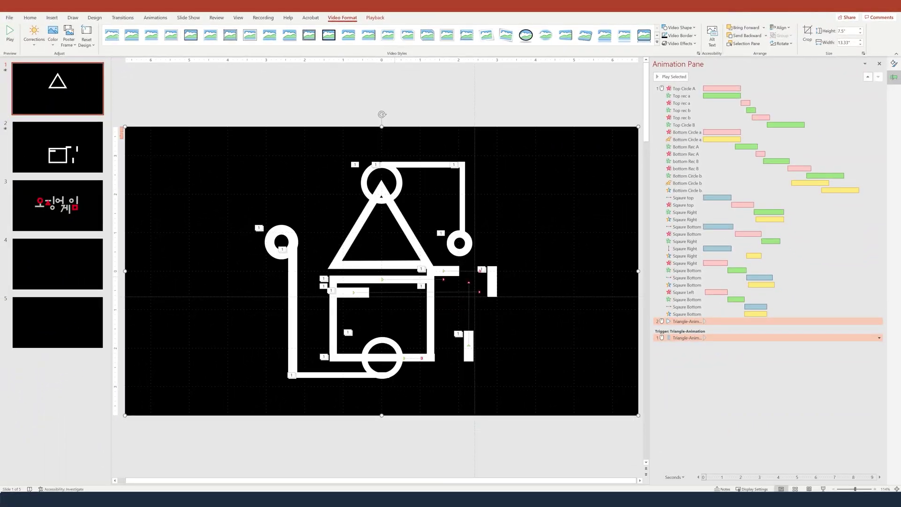
pyautogui.press('Escape')
# Move the triangle video's play effect directly below Top Circle A, set it to start With Previous, and preview the sequence.
pyautogui.moveTo(687, 321); pyautogui.dragTo(686, 92)
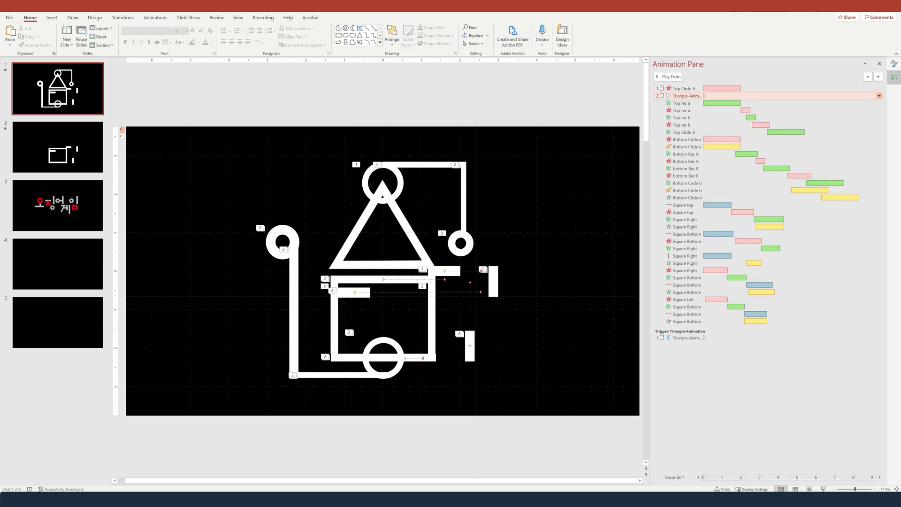
pyautogui.click(879, 96)
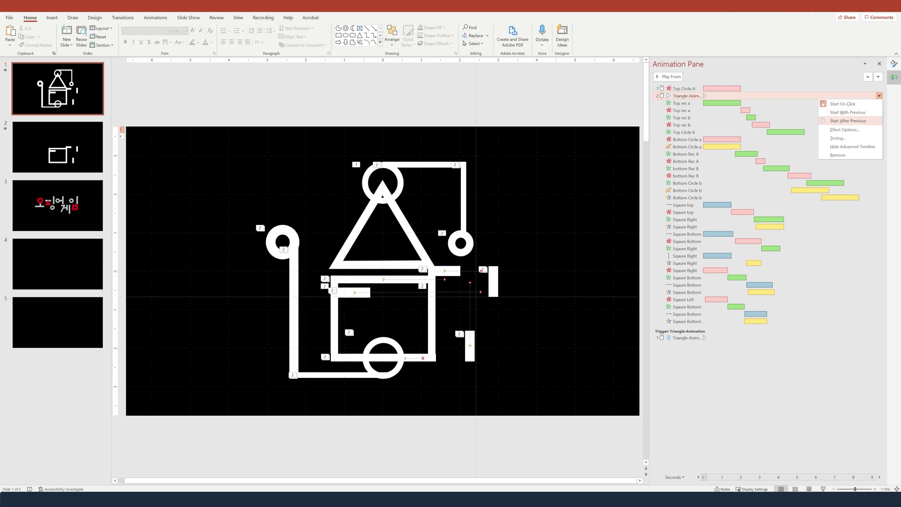
pyautogui.click(848, 121)
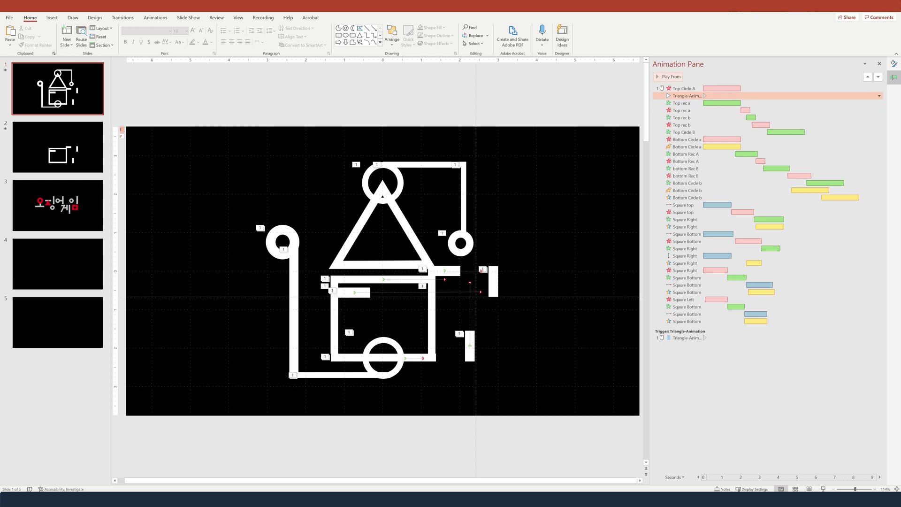
pyautogui.click(684, 89)
pyautogui.click(668, 77)
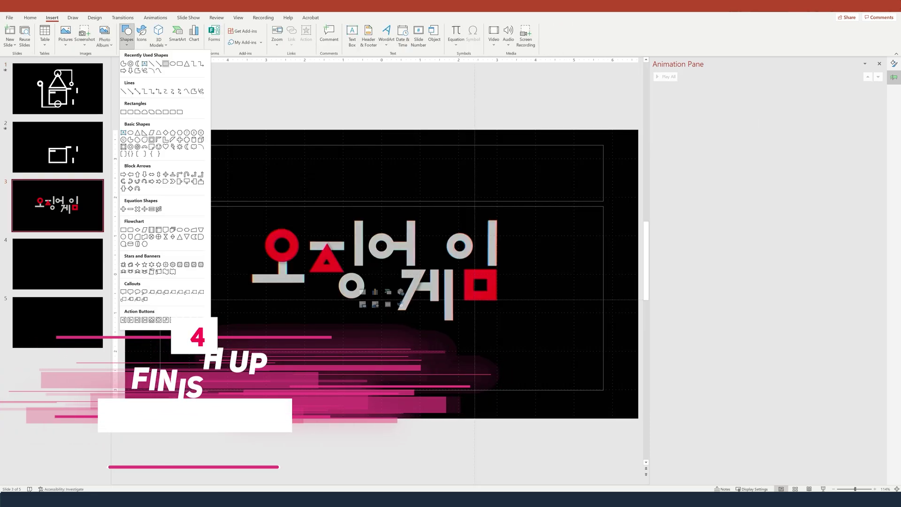
# On slide 3, trace the stem and horizontal base below the red circle of 오 with white rectangles.
pyautogui.click(166, 64)
pyautogui.moveTo(252, 275)
pyautogui.mouseDown()
pyautogui.moveTo(305, 283)
pyautogui.moveTo(288, 274)
pyautogui.mouseUp()
pyautogui.click(263, 36)
pyautogui.click(264, 113)
pyautogui.click(261, 27)
pyautogui.click(248, 45)
pyautogui.click(7, 36)
pyautogui.click(248, 27)
pyautogui.click(247, 35)
pyautogui.click(283, 288)
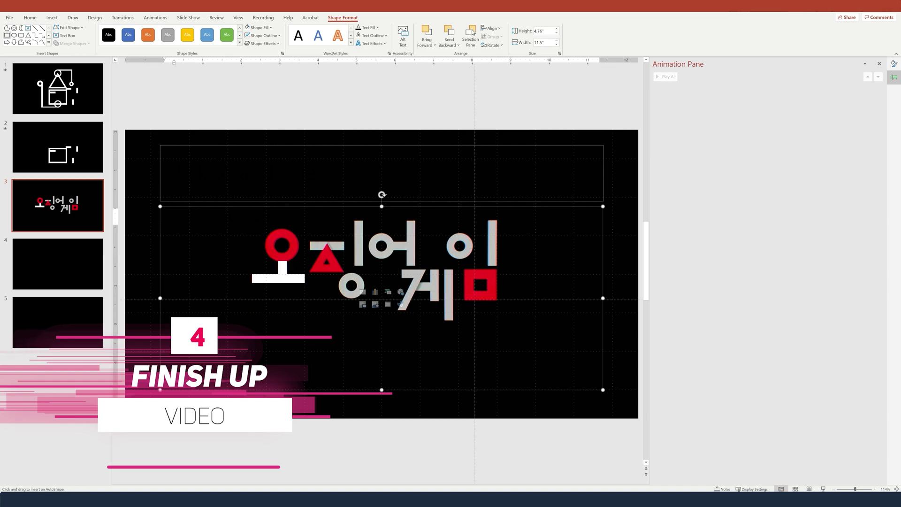
# Trace the vertical bar of 징, the straight strokes of 어 and the long vertical bar of 게 with white rectangles.
pyautogui.click(7, 36)
pyautogui.moveTo(355, 220); pyautogui.dragTo(363, 267)
pyautogui.click(247, 27)
pyautogui.click(248, 35)
pyautogui.moveTo(406, 220)
pyautogui.mouseDown()
pyautogui.moveTo(416, 266)
pyautogui.moveTo(407, 250)
pyautogui.moveTo(455, 321)
pyautogui.mouseUp()
pyautogui.click(248, 28)
pyautogui.click(248, 35)
# Trace the vertical bar of 임 and the short vertical and connecting strokes of 게 with white rectangles.
pyautogui.click(7, 35)
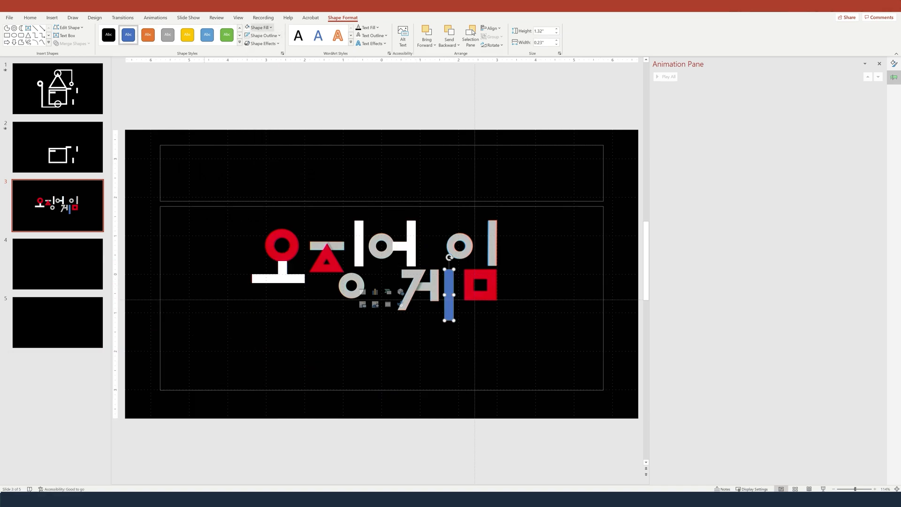
pyautogui.press('F4')
pyautogui.moveTo(488, 220); pyautogui.dragTo(497, 267)
pyautogui.press('F4')
pyautogui.press('F4')
pyautogui.moveTo(430, 269)
pyautogui.mouseDown()
pyautogui.moveTo(439, 302)
pyautogui.moveTo(416, 281)
pyautogui.moveTo(407, 311)
pyautogui.mouseUp()
pyautogui.press('F4')
# Place a tilted rectangle over the slanted stroke of 게 and edit its corner points to match the letter's flat ends.
pyautogui.moveTo(403, 256); pyautogui.dragTo(412, 258)
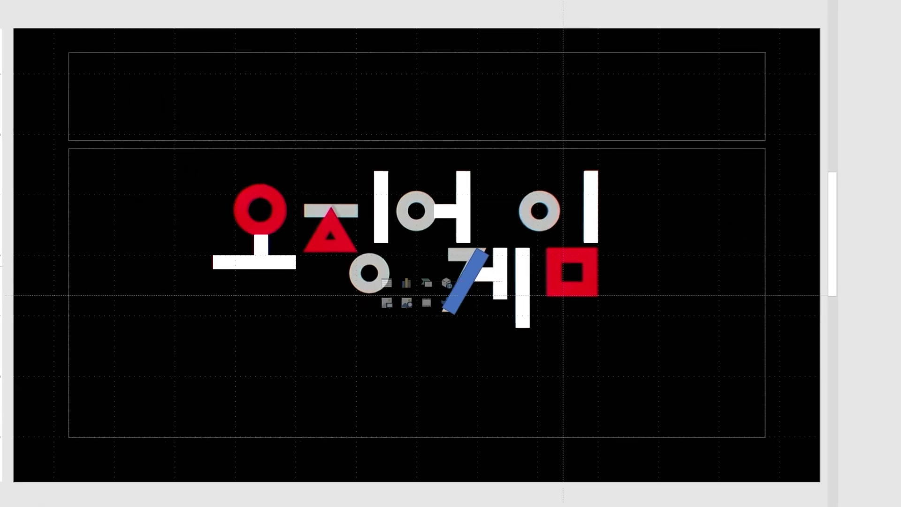
pyautogui.moveTo(486, 277)
pyautogui.mouseDown()
pyautogui.moveTo(267, 314)
pyautogui.moveTo(288, 301)
pyautogui.moveTo(506, 275)
pyautogui.mouseUp()
pyautogui.rightClick(519, 238)
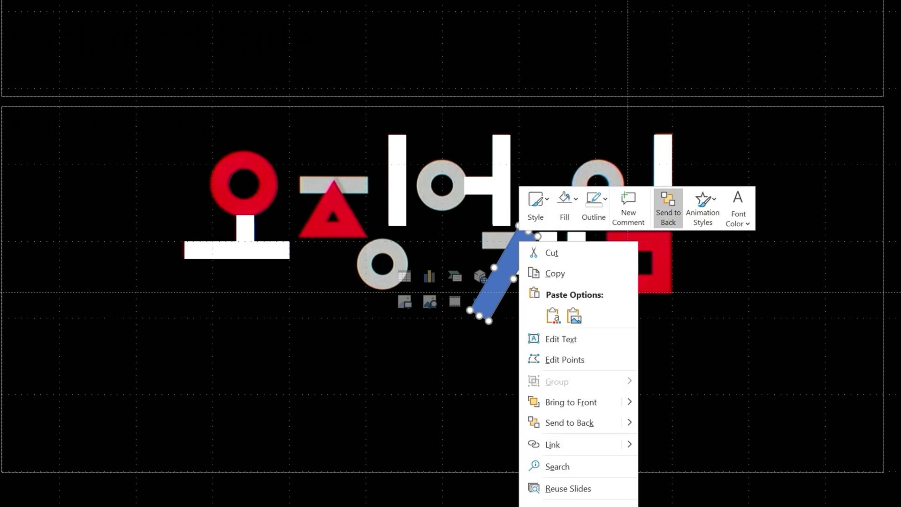
pyautogui.click(554, 356)
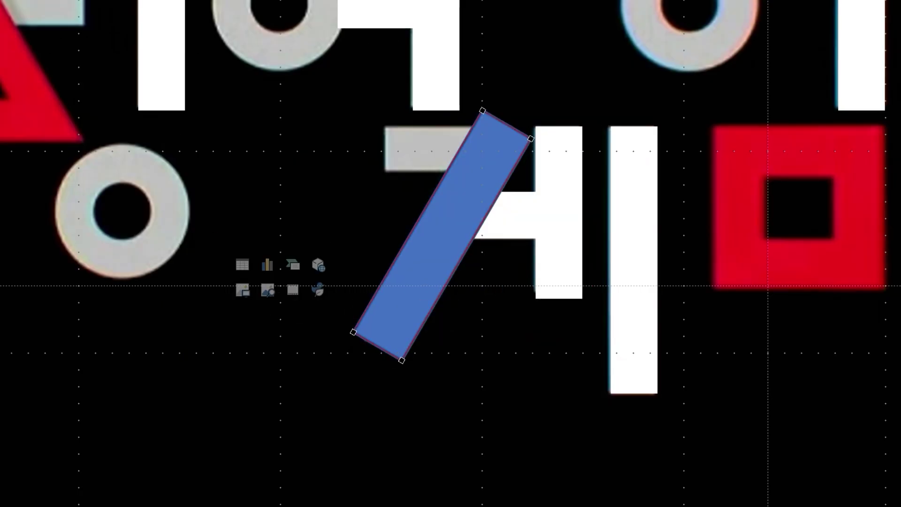
pyautogui.moveTo(483, 110); pyautogui.dragTo(473, 128)
pyautogui.moveTo(531, 139); pyautogui.dragTo(511, 128)
pyautogui.moveTo(353, 332); pyautogui.dragTo(407, 341)
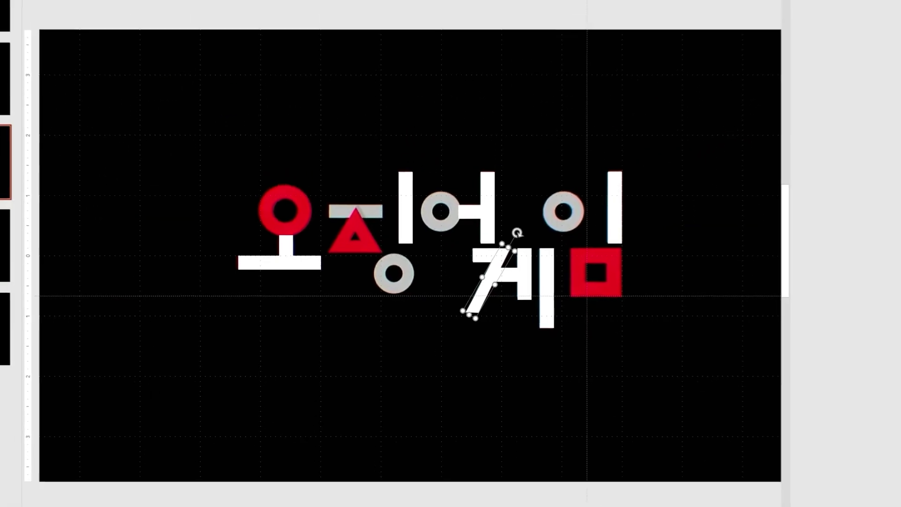
# Apply an outer shadow offset to the bottom right to the slanted white bar of 게.
pyautogui.click(263, 43)
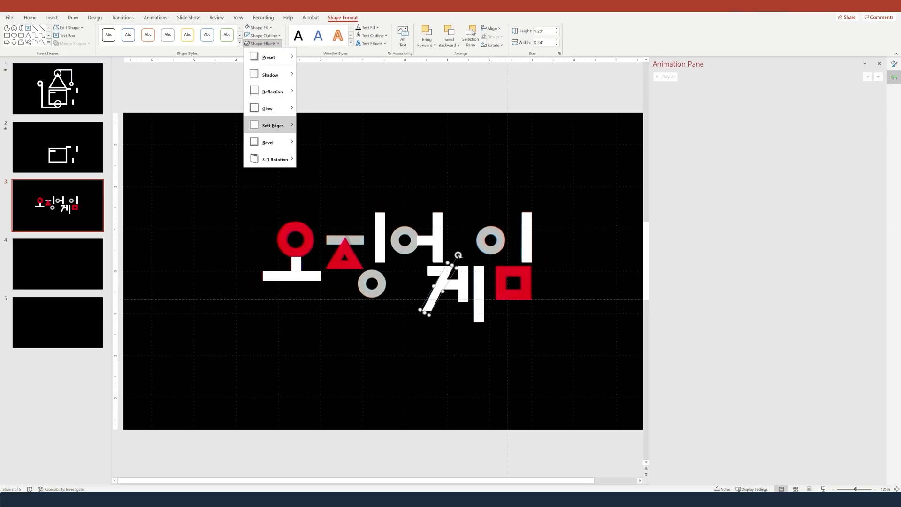
pyautogui.moveTo(273, 126)
pyautogui.moveTo(270, 74)
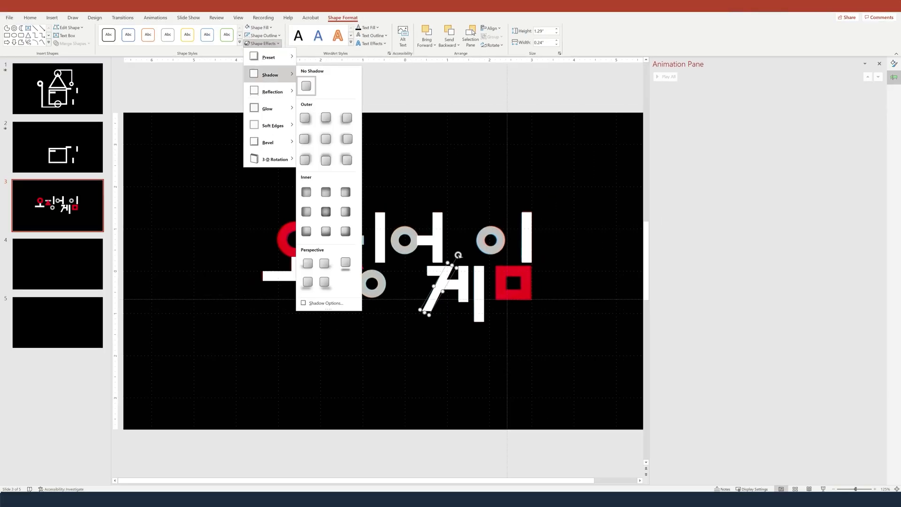
pyautogui.click(305, 118)
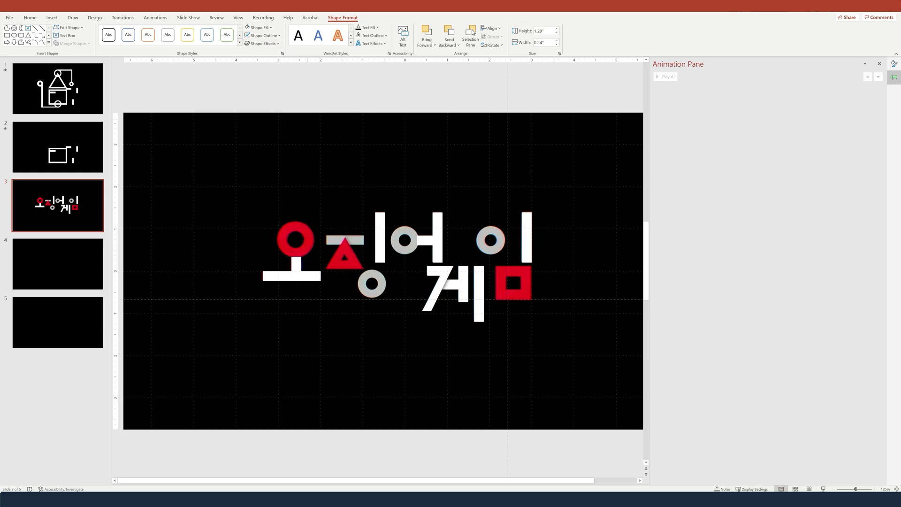
pyautogui.press('Escape')
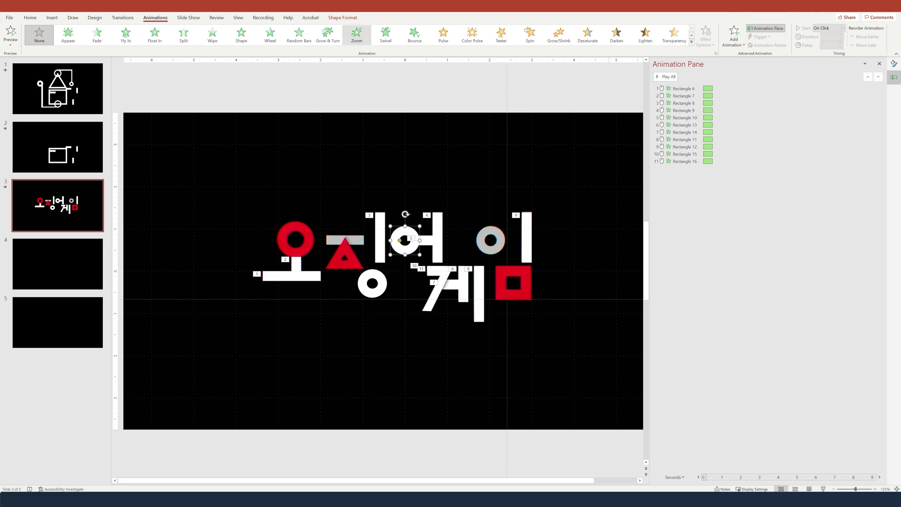
# Apply the Zoom entrance animation to the white hollow circle of 어.
pyautogui.click(357, 34)
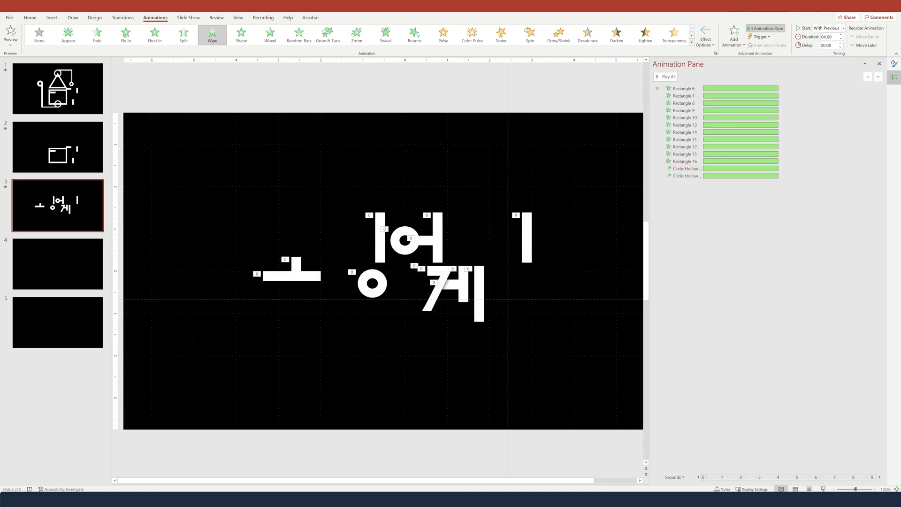
# Copy all the animated white letter shapes from slide 3 and paste them onto slide 1.
pyautogui.moveTo(200, 96); pyautogui.dragTo(599, 387)
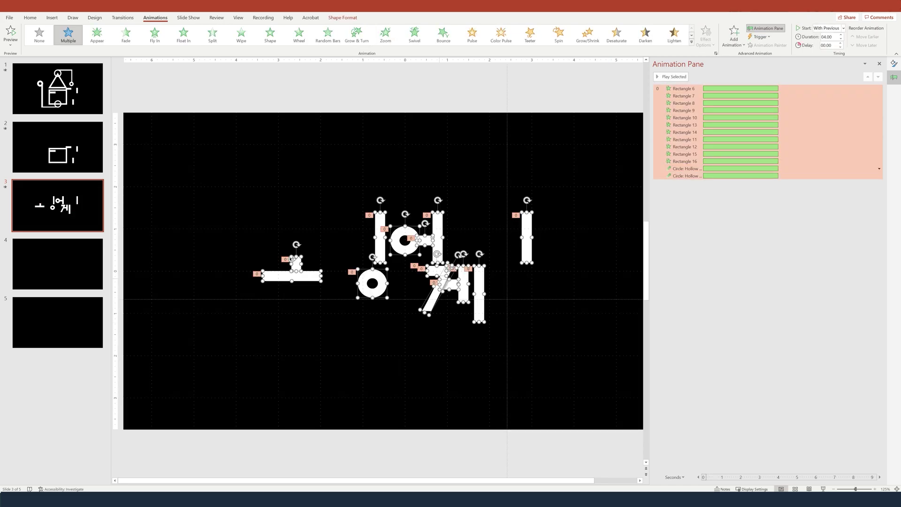
pyautogui.click(57, 88)
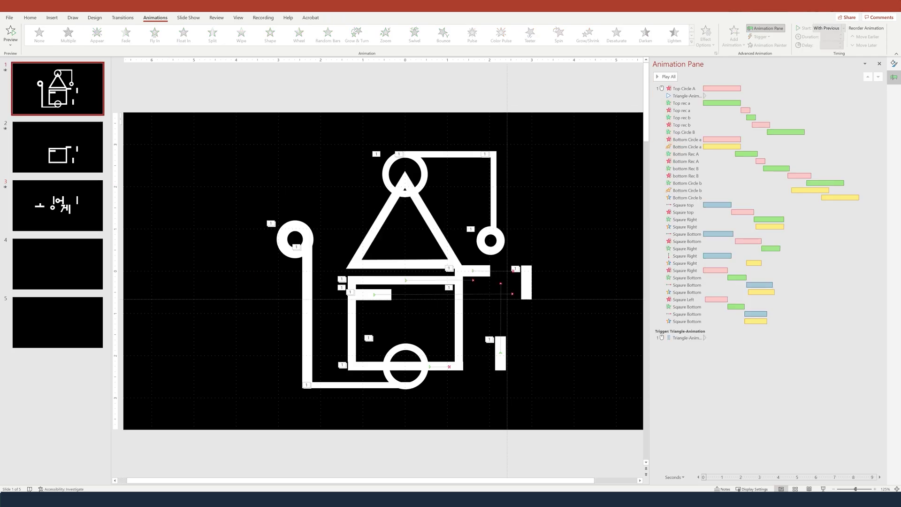
pyautogui.hotkey('ctrl', 'v')
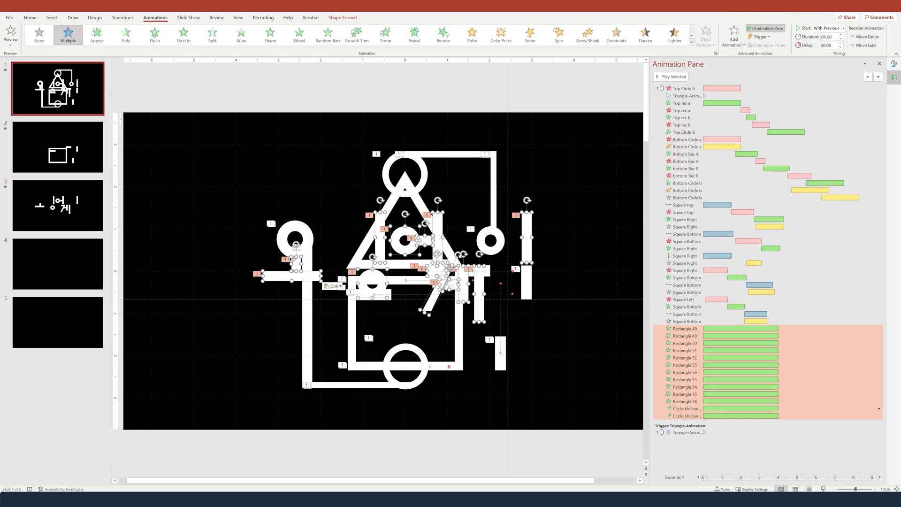